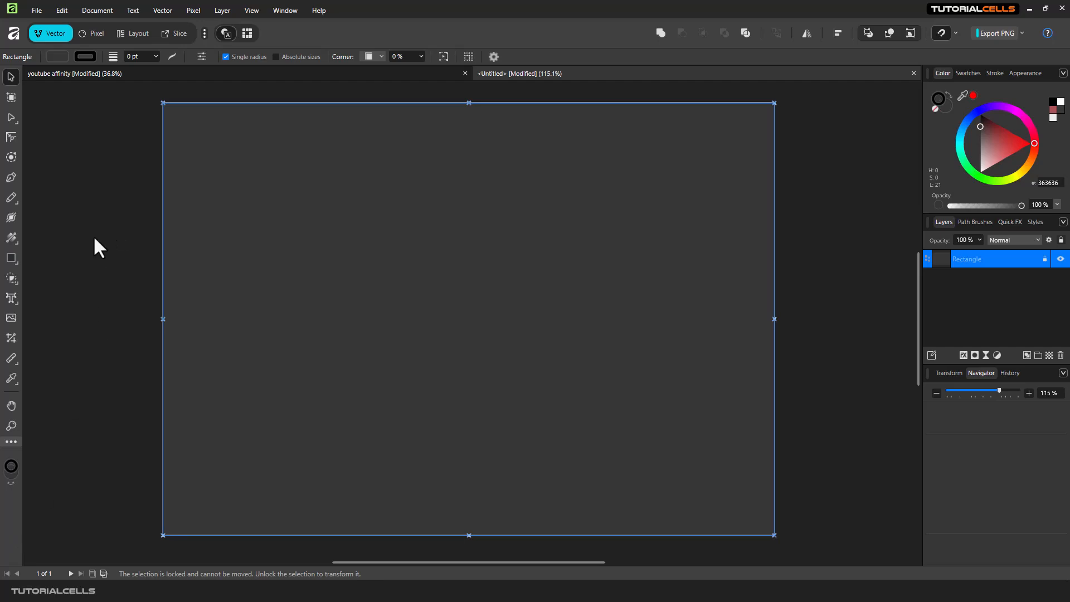
Draw five separate rectangles of different proportions across the page with the Rectangle tool.
left_click(12, 260)
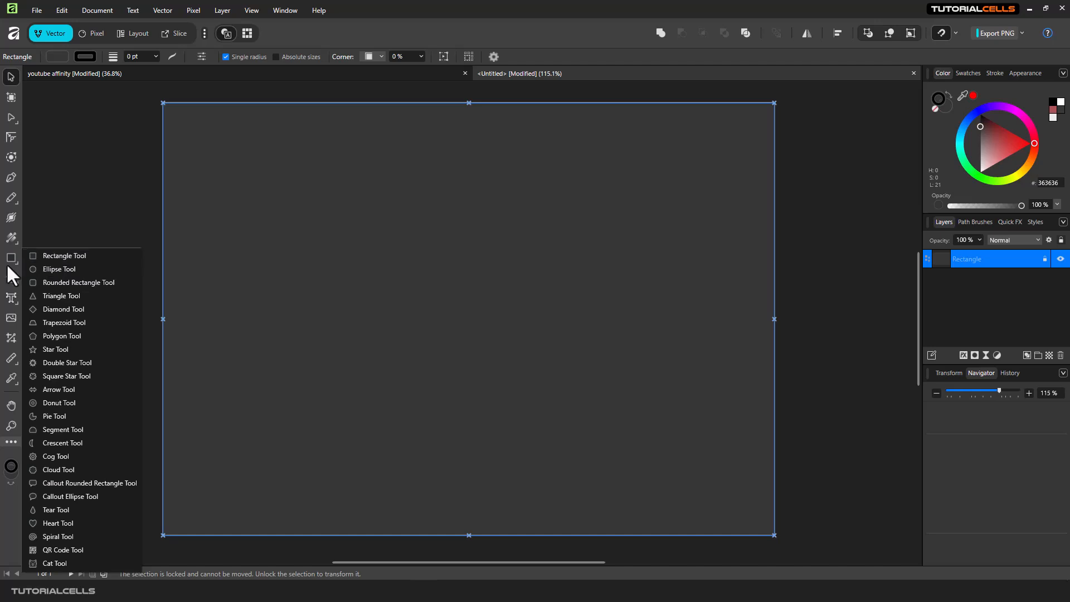
left_click(48, 257)
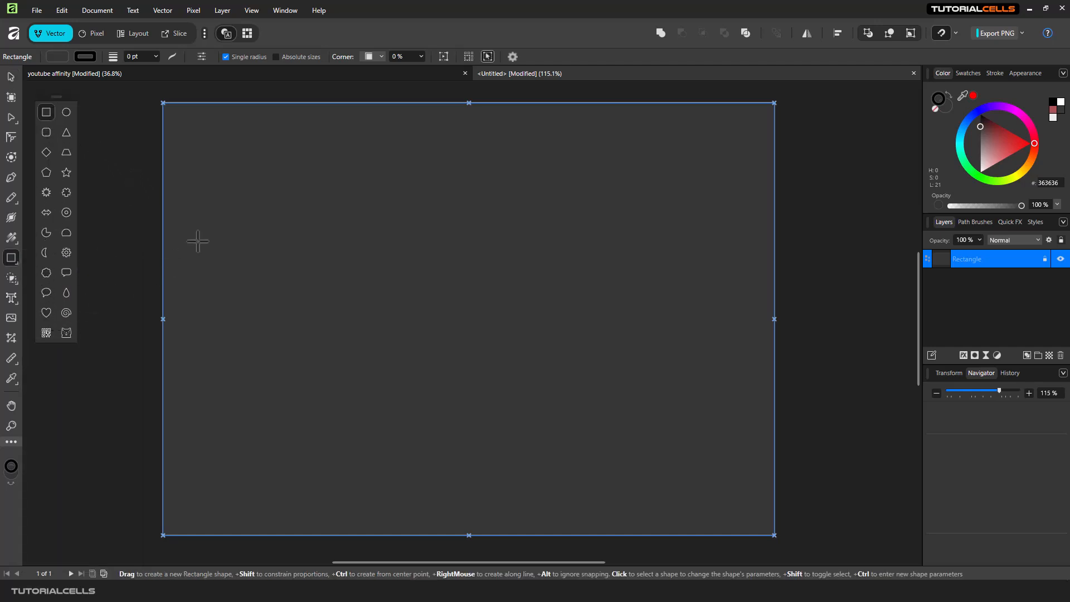
mouse_move(227, 142)
left_mouse_down()
mouse_move(311, 207)
mouse_move(425, 243)
left_mouse_up()
left_click_drag(500, 192, 543, 296)
left_click_drag(645, 282, 594, 366)
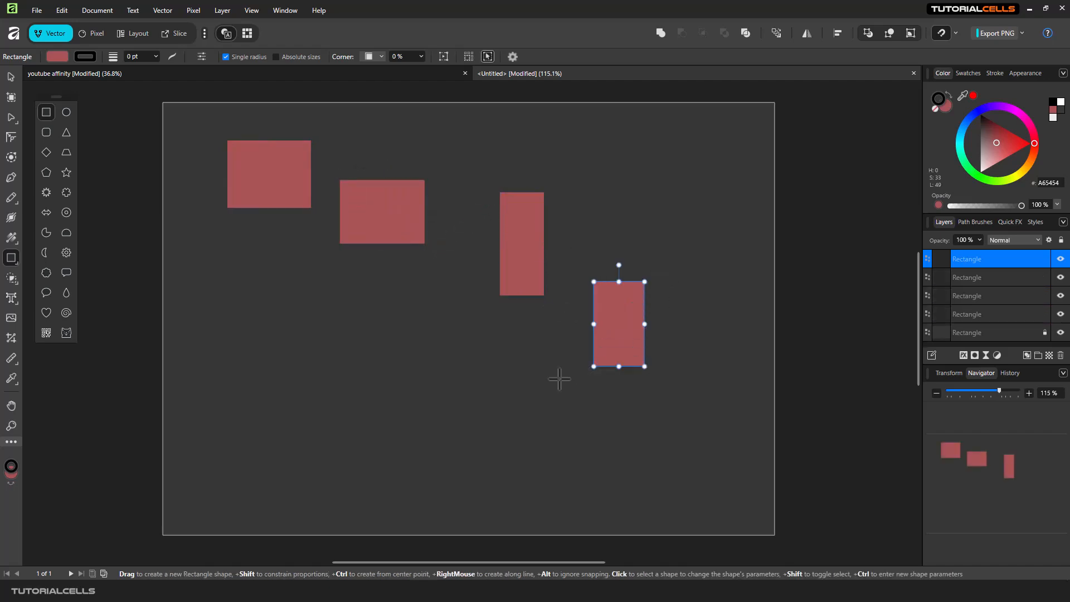
left_click_drag(316, 302, 469, 411)
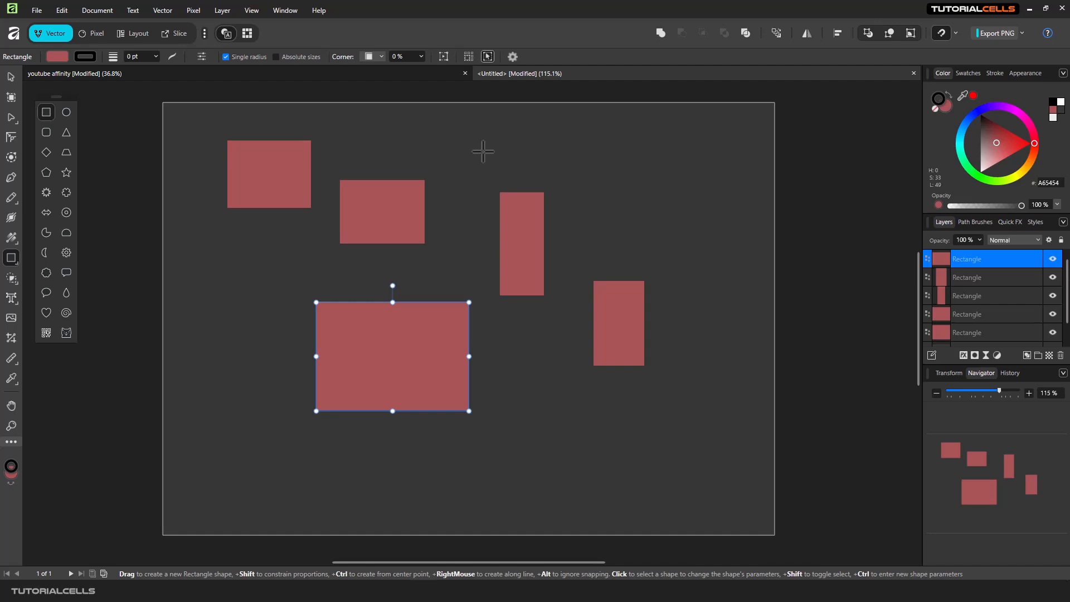
Use the Move tool to shift the large lower rectangle slightly left and down on the page, and clear the selection.
left_click(10, 77)
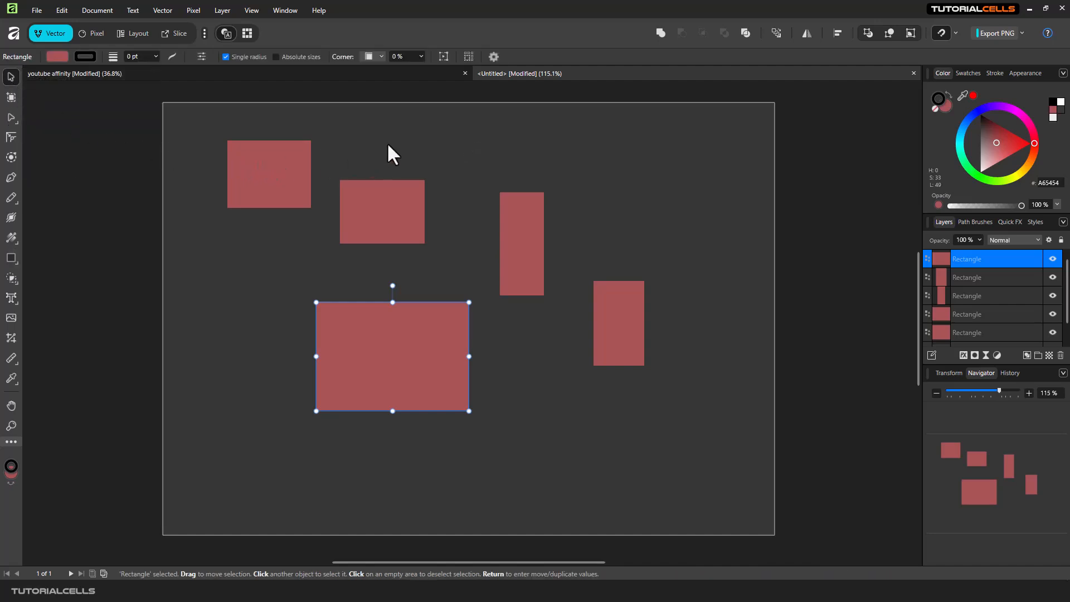
left_click(564, 167)
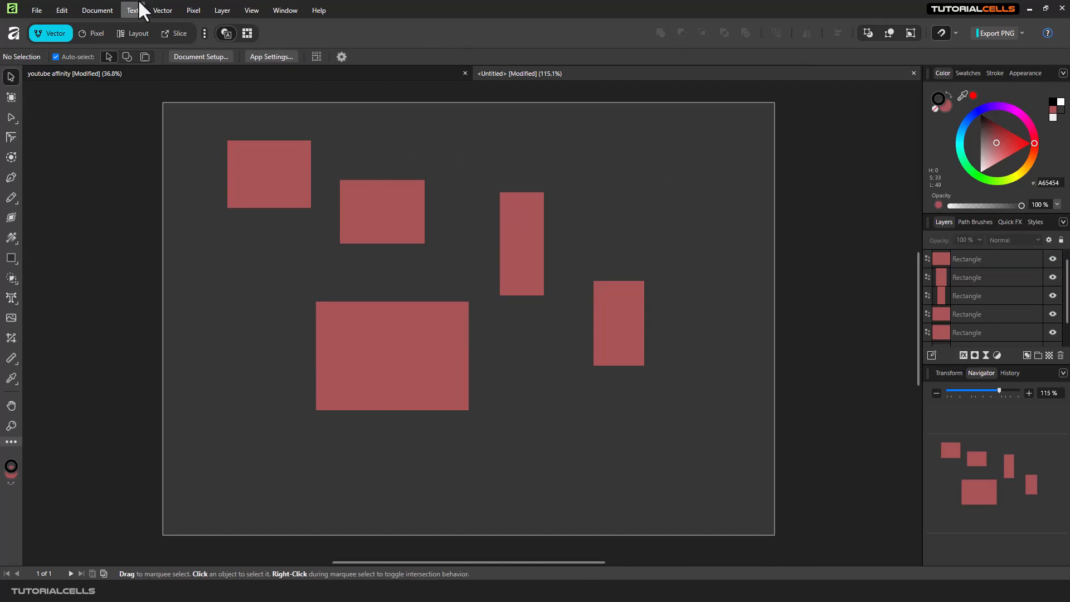
mouse_move(383, 347)
left_mouse_down()
mouse_move(345, 342)
mouse_move(381, 342)
left_mouse_up()
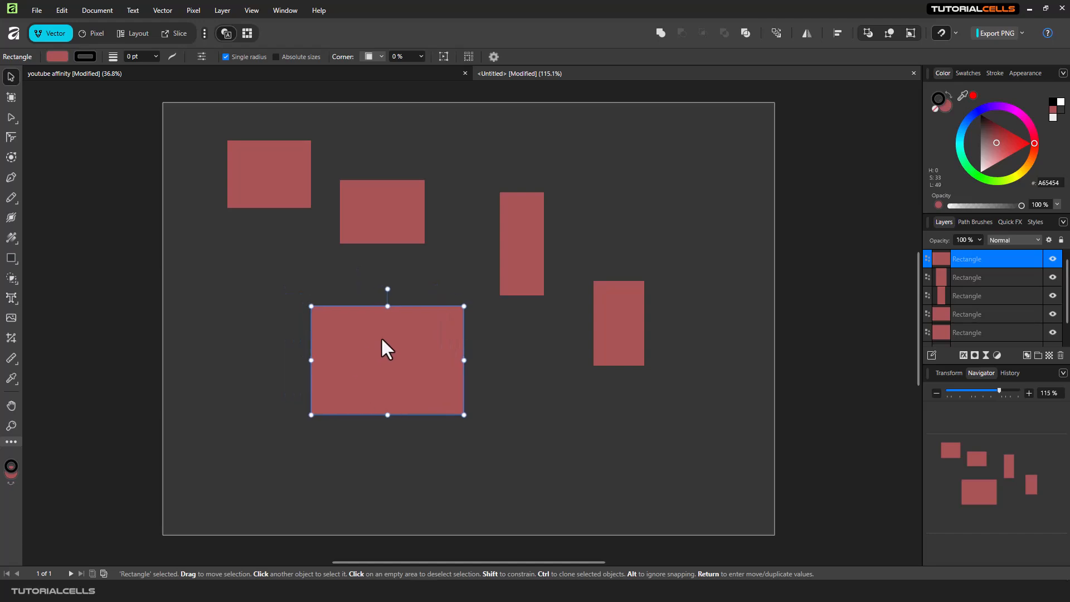
left_click(498, 157)
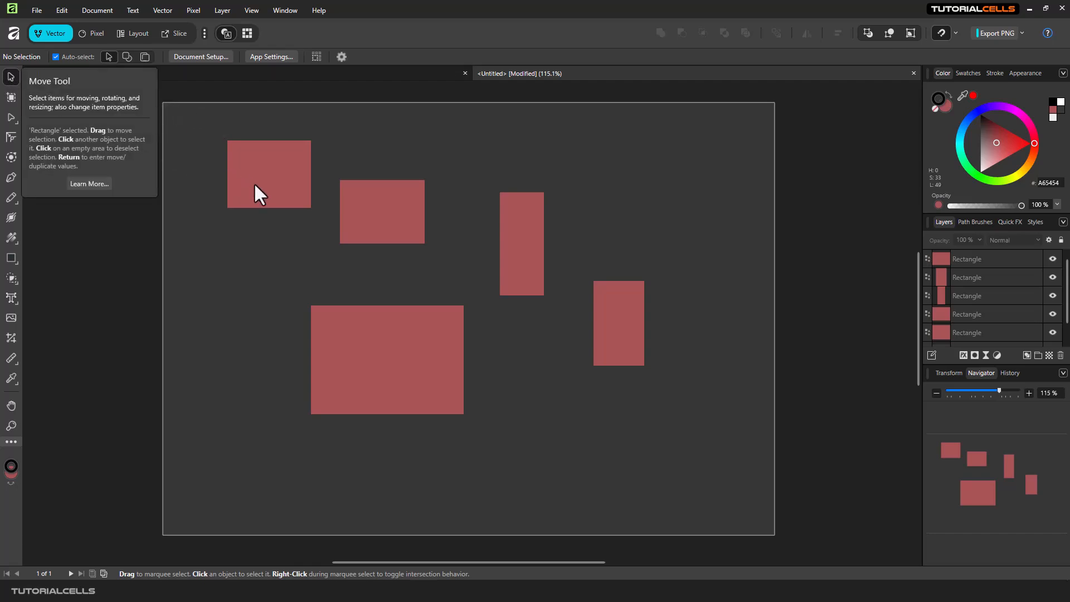
Reposition all five rectangles one at a time by small amounts on the page.
mouse_move(263, 179)
left_mouse_down()
mouse_move(256, 172)
mouse_move(251, 193)
left_mouse_up()
mouse_move(524, 229)
left_mouse_down()
mouse_move(514, 245)
mouse_move(539, 212)
mouse_move(543, 223)
left_mouse_up()
left_click_drag(622, 307, 651, 301)
left_click_drag(446, 342, 453, 370)
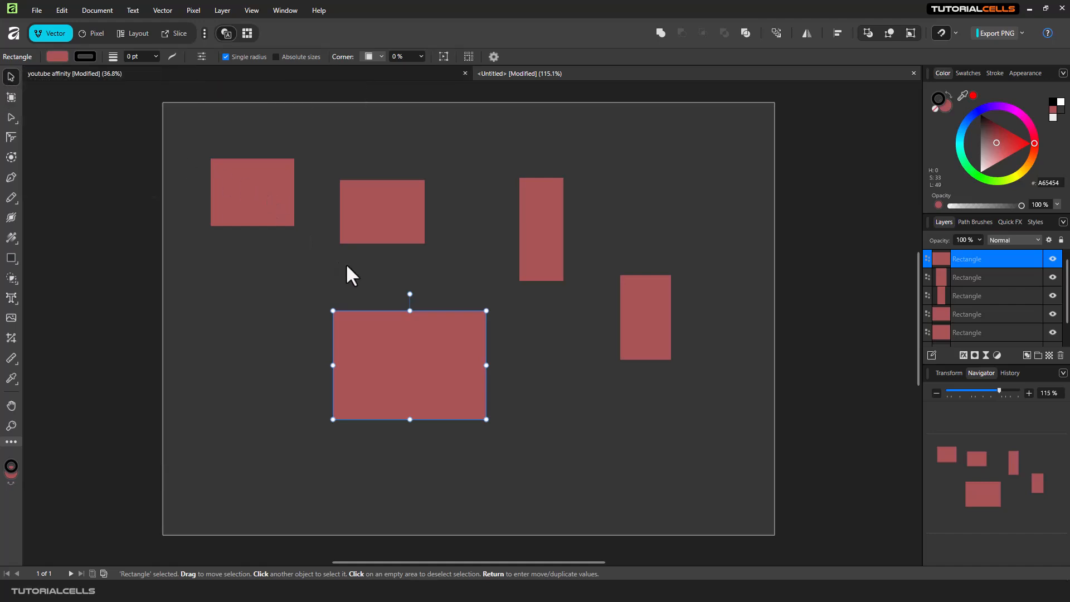
left_click_drag(388, 233, 402, 232)
Move the tall upper rectangle slightly up and right, nudge the upper-left rectangle left, and clear the selection.
left_click(538, 216)
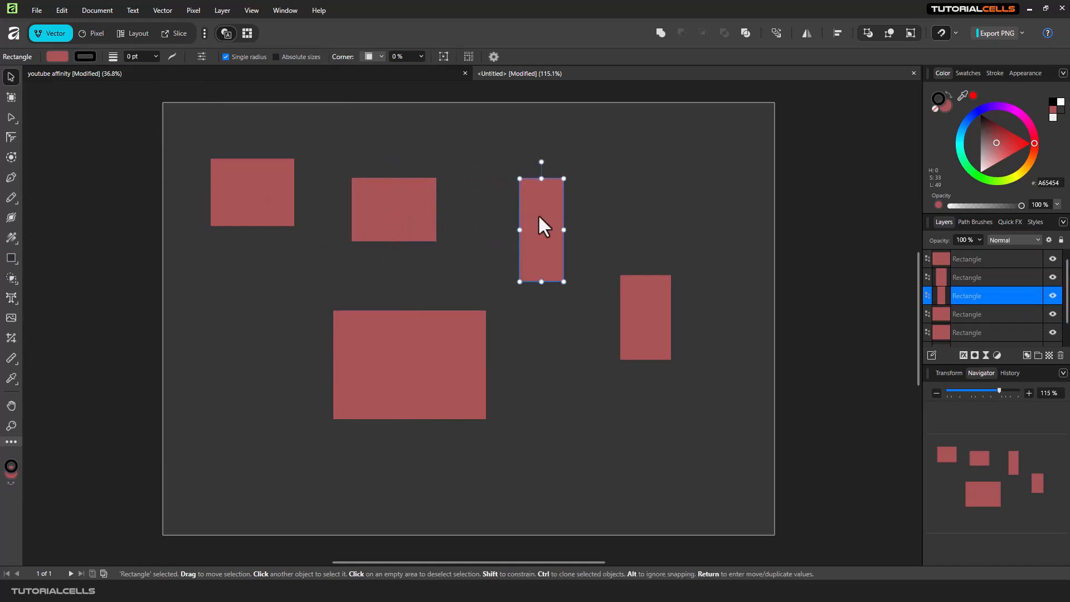
left_click_drag(539, 216, 552, 210)
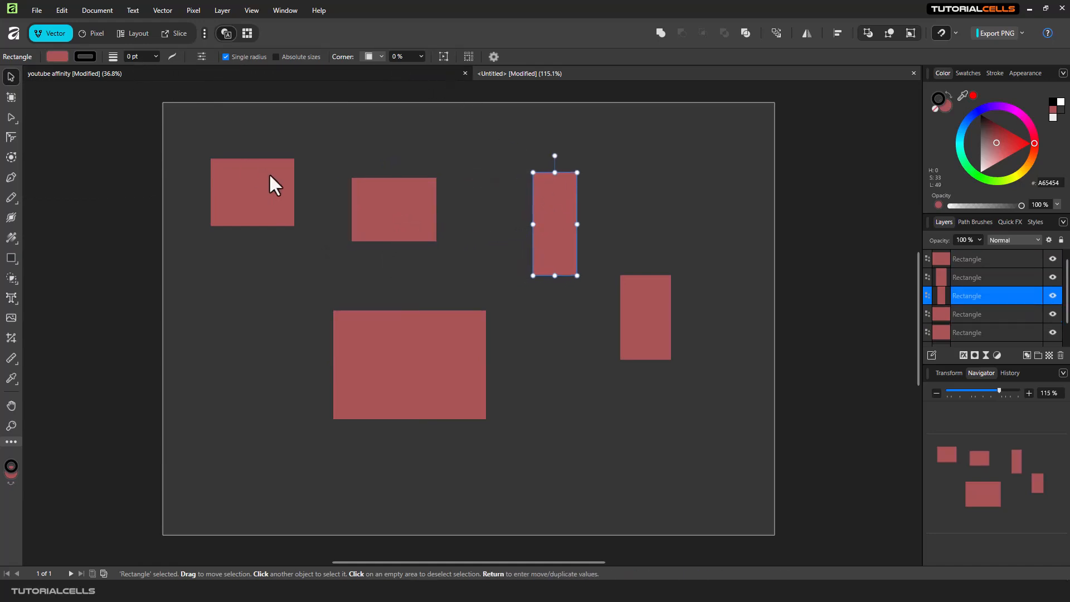
left_click_drag(273, 175, 270, 173)
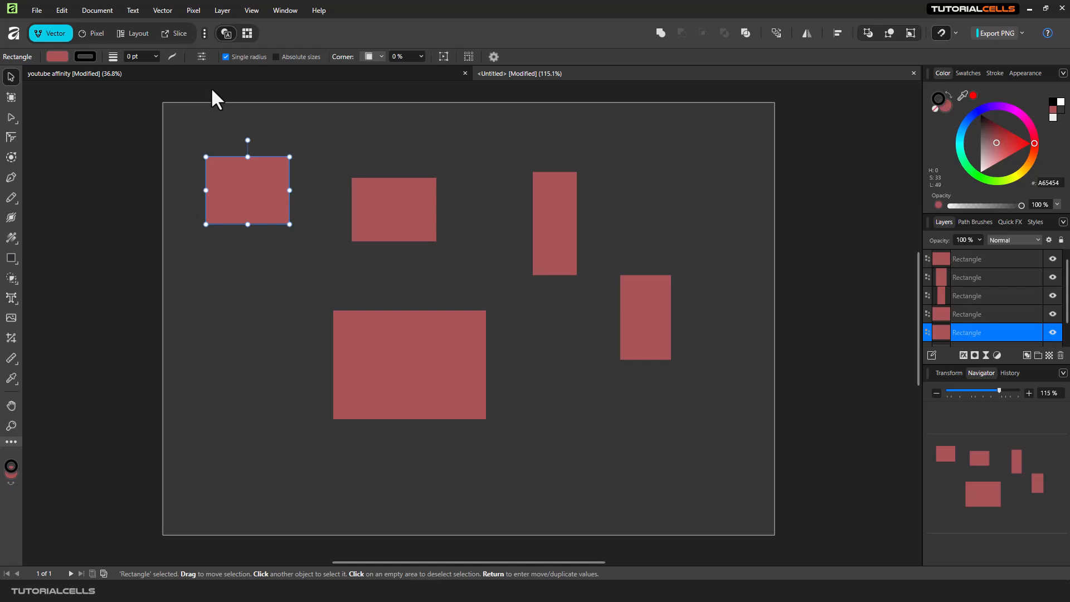
left_click(90, 158)
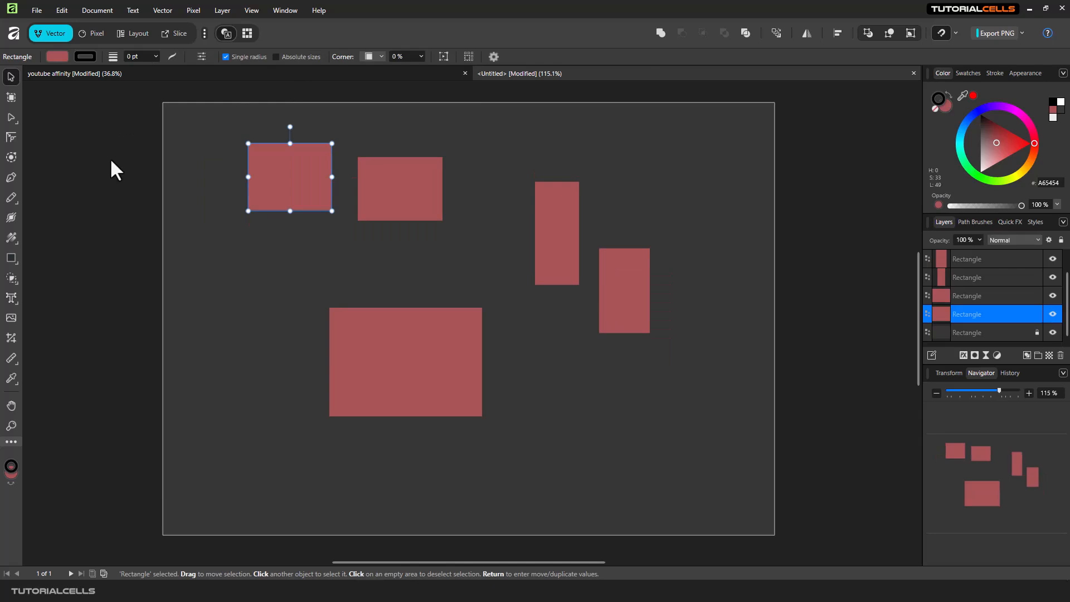
Nudge the two upper-left rectangles, the tall right-hand one and the large lower one individually to slightly different positions.
left_click(110, 160)
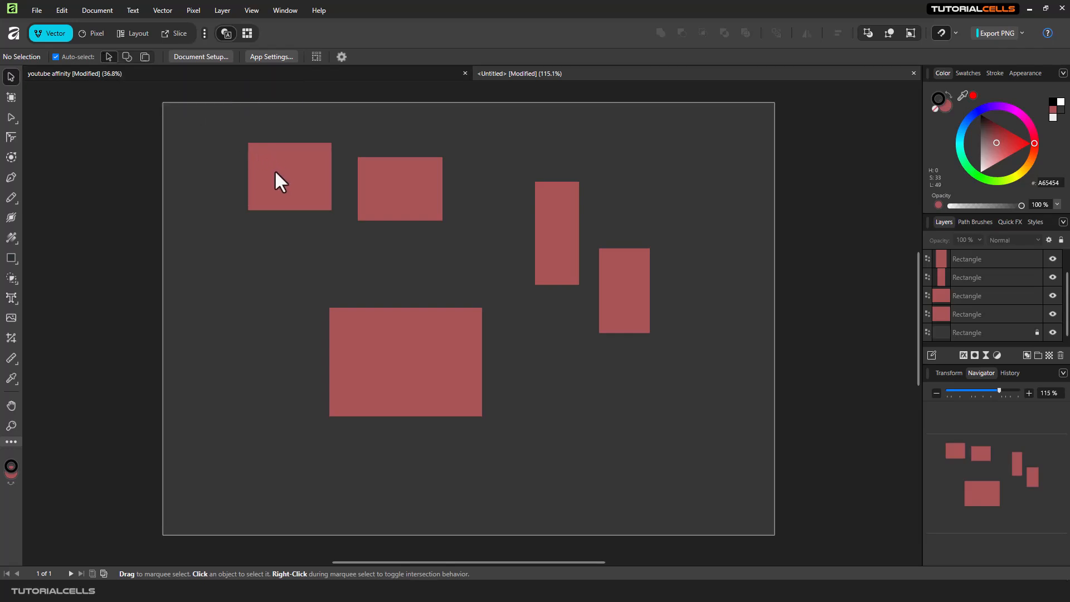
left_click_drag(274, 172, 274, 177)
left_click_drag(363, 176, 369, 180)
left_click(550, 212)
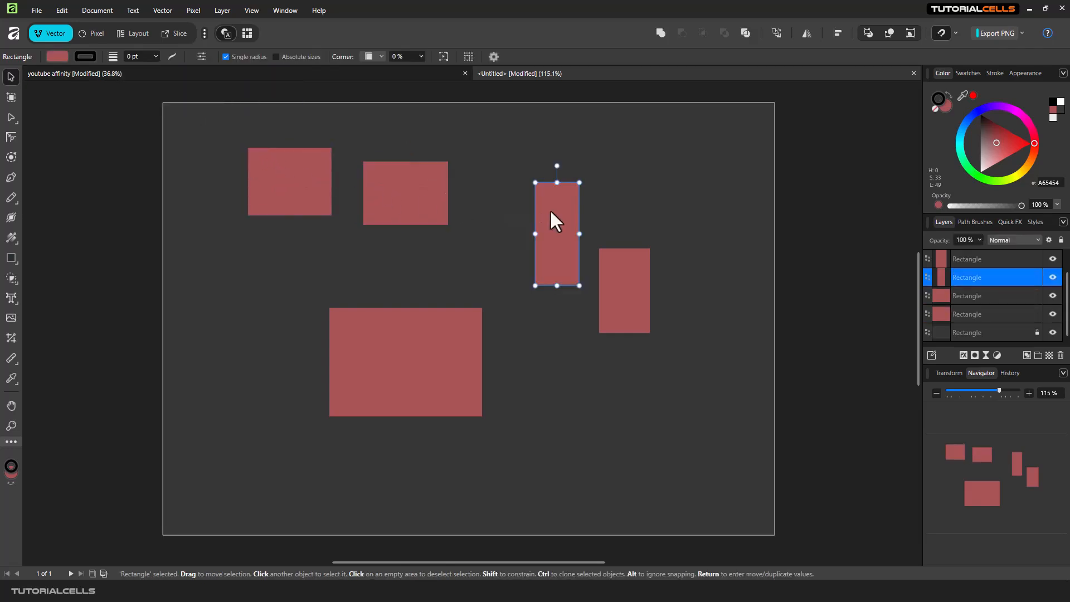
left_click_drag(623, 287, 628, 287)
left_click_drag(420, 342, 427, 330)
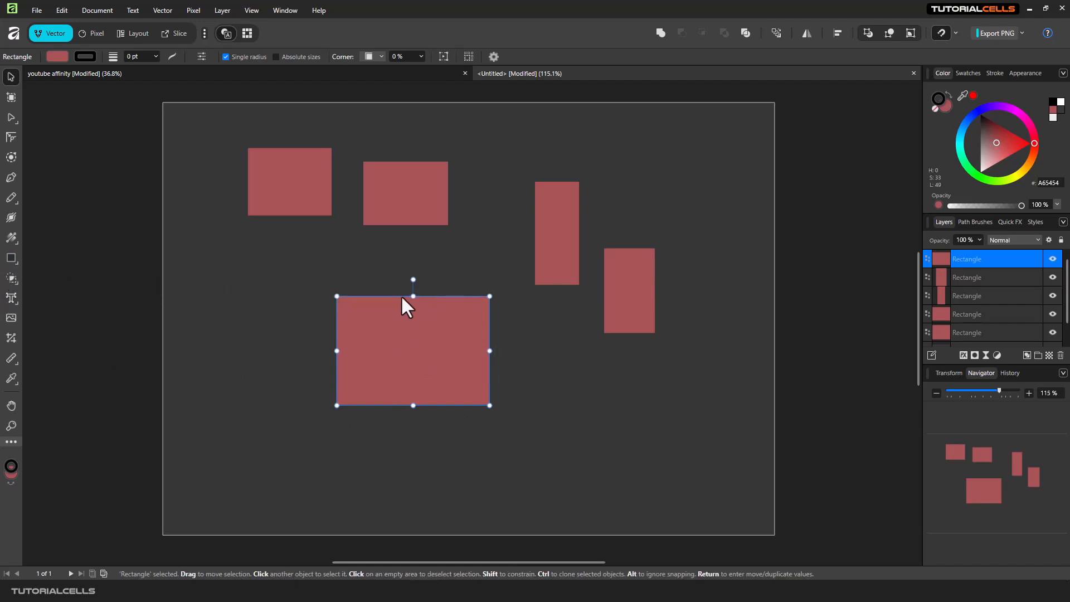
left_click_drag(409, 207, 385, 209)
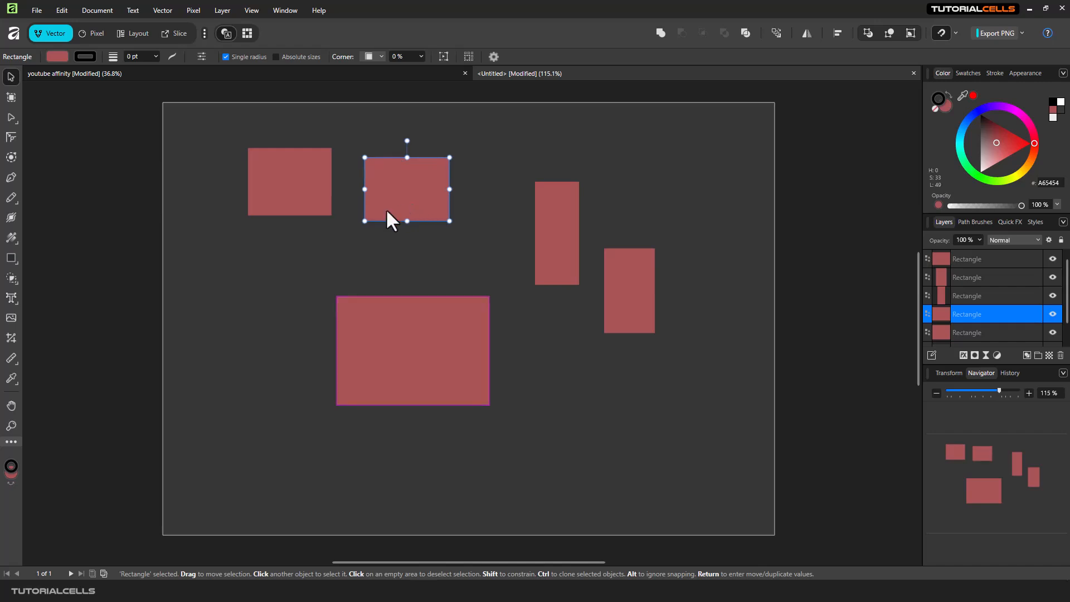
left_click_drag(290, 194, 284, 194)
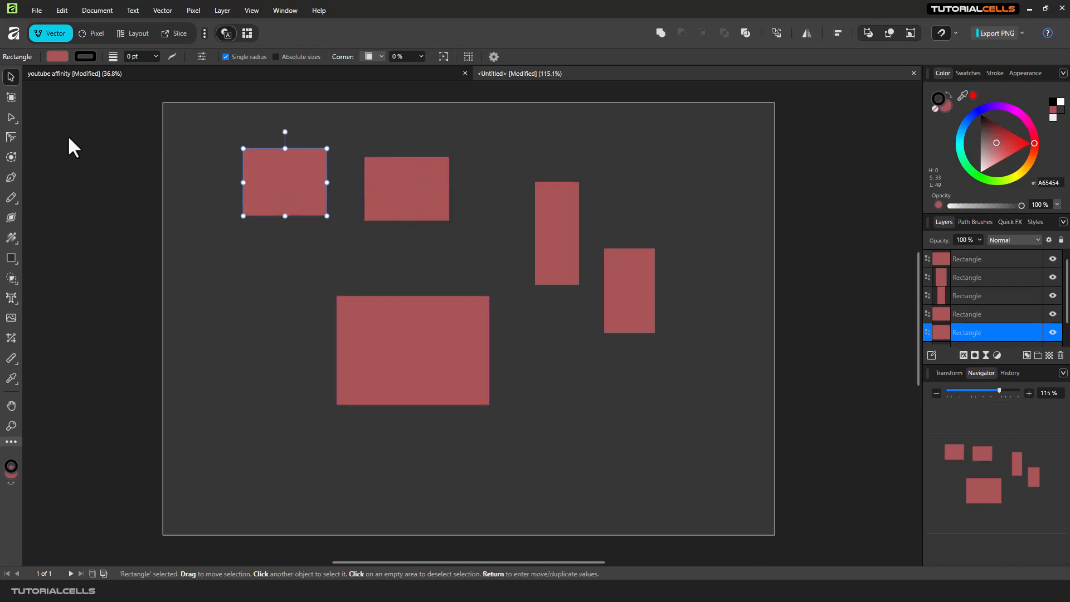
Marquee-select different groups of rectangles from several corners of the page, and clear the selection.
left_click_drag(192, 116, 482, 263)
left_click_drag(483, 156, 712, 346)
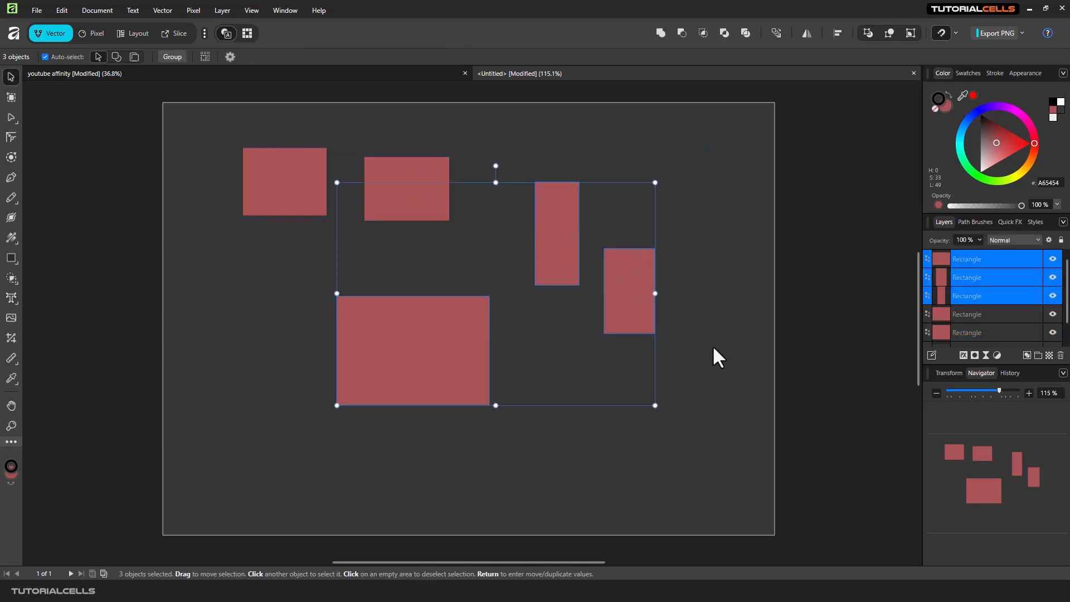
left_click_drag(695, 140, 422, 357)
left_click(261, 283)
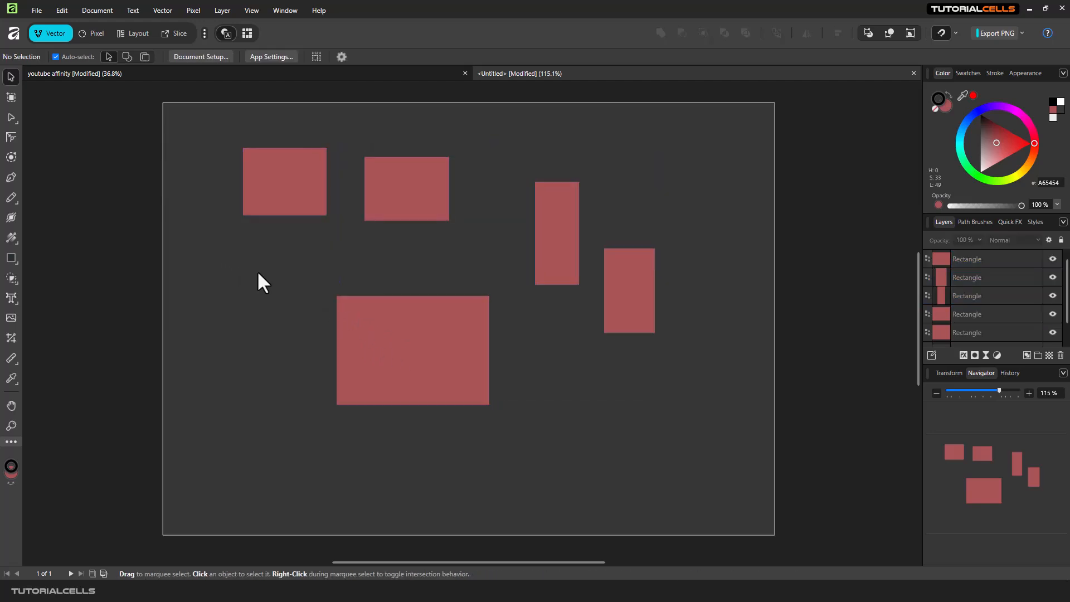
Build a multi-selection of the two upper-left rectangles, the large lower one and the tall upper one.
left_click(284, 206)
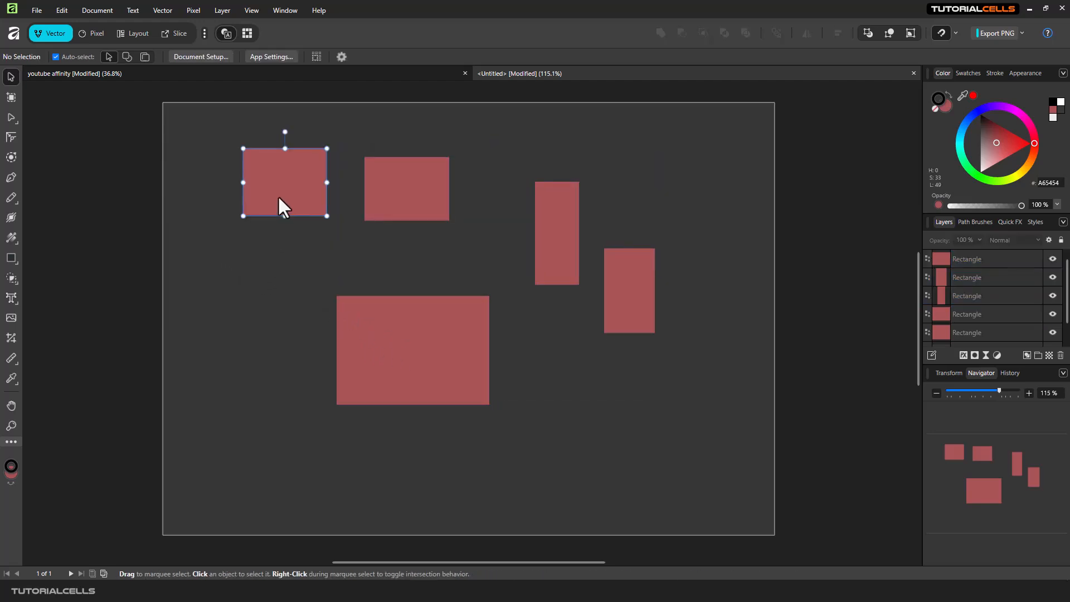
left_click(416, 203)
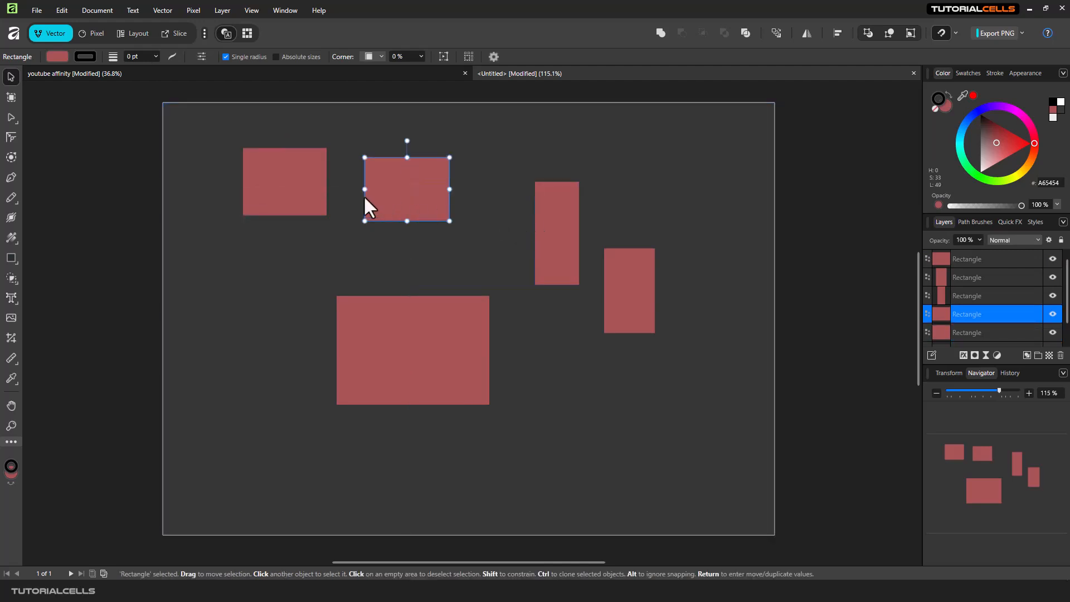
left_click(324, 189, "shift")
left_click(401, 315, "shift")
left_click(544, 240, "shift")
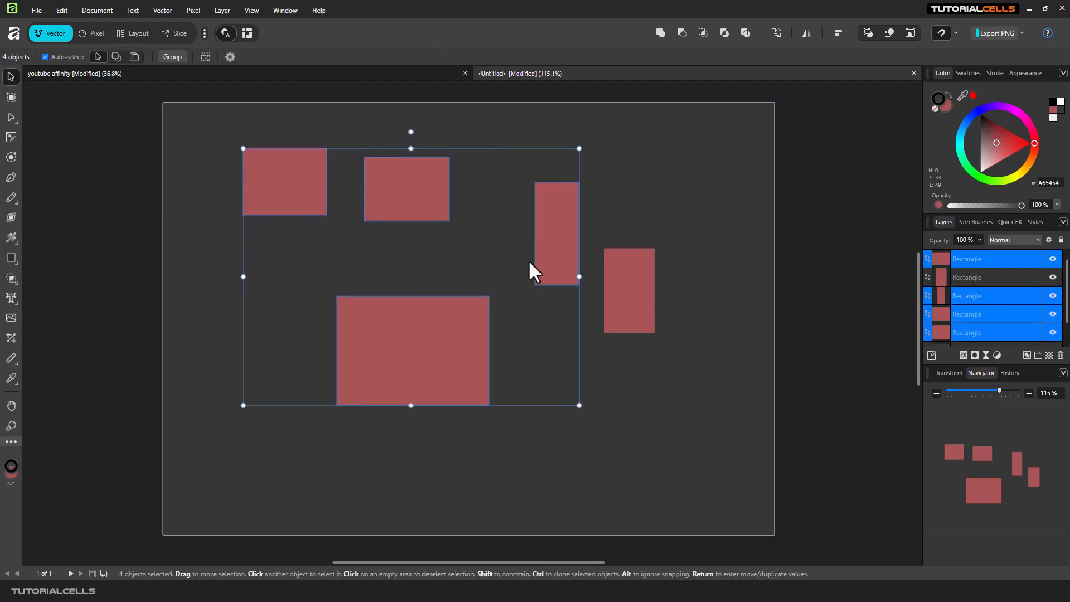
Start a new selection with the tall upper rectangle, add the two upper-left ones, and toggle both tall rectangles in and out.
left_click(544, 245)
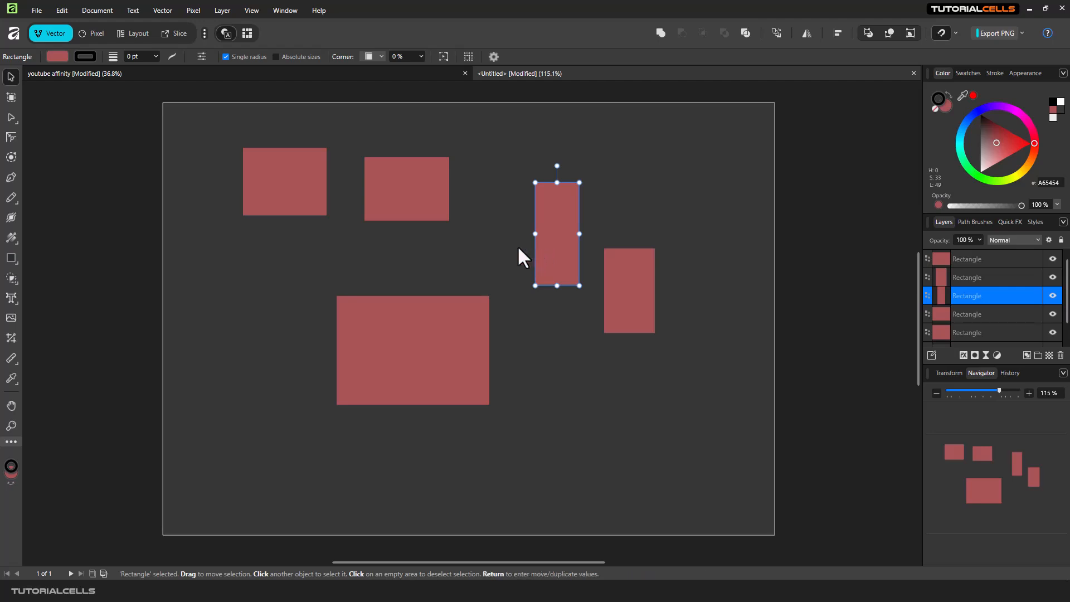
left_click(440, 204, "shift")
left_click(294, 184, "shift")
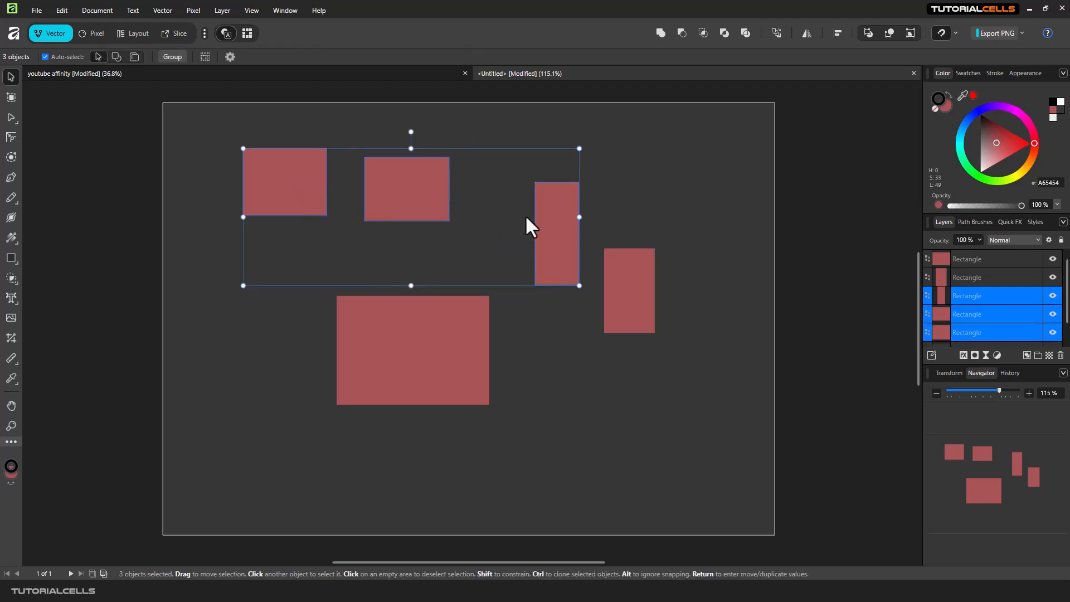
left_click(544, 219, "shift")
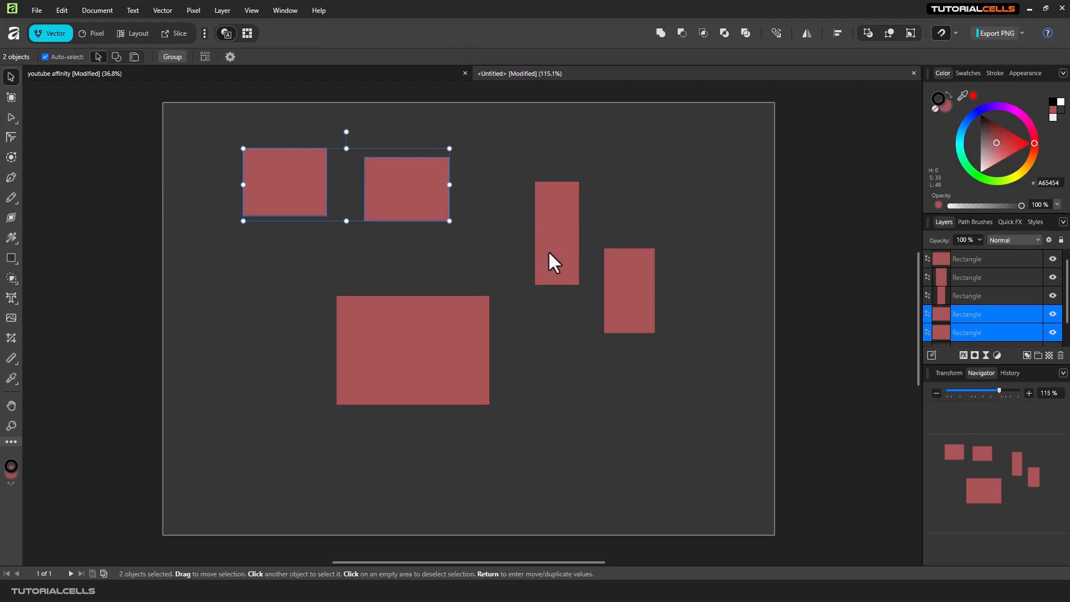
left_click(549, 252, "shift")
left_click(639, 284, "shift")
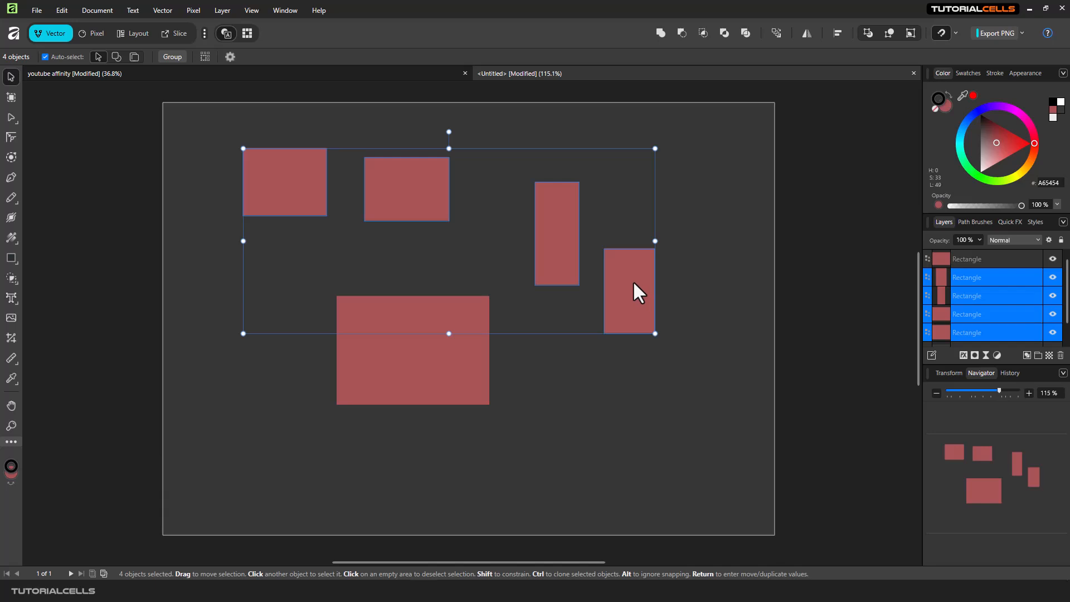
left_click(633, 280, "shift")
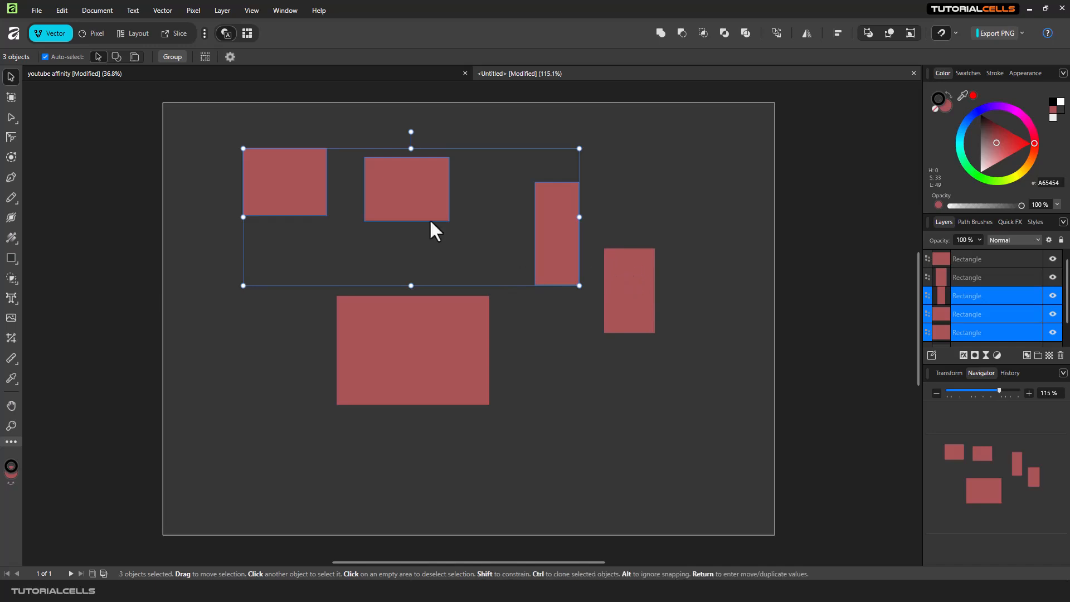
Marquee-select only the two upper-left rectangles, and clear the selection.
left_click_drag(205, 118, 449, 266)
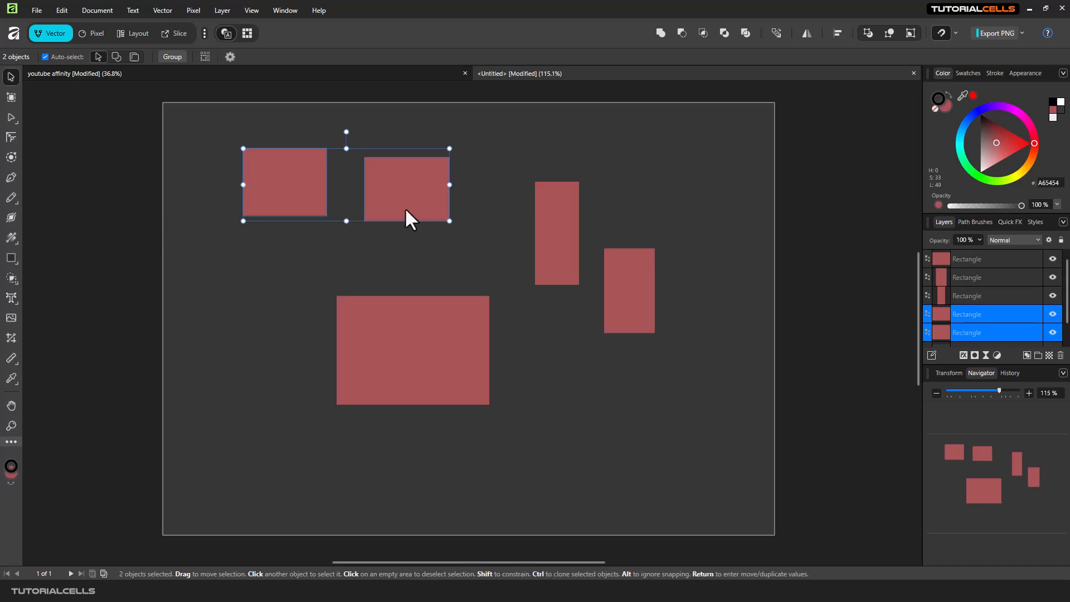
left_click(110, 128)
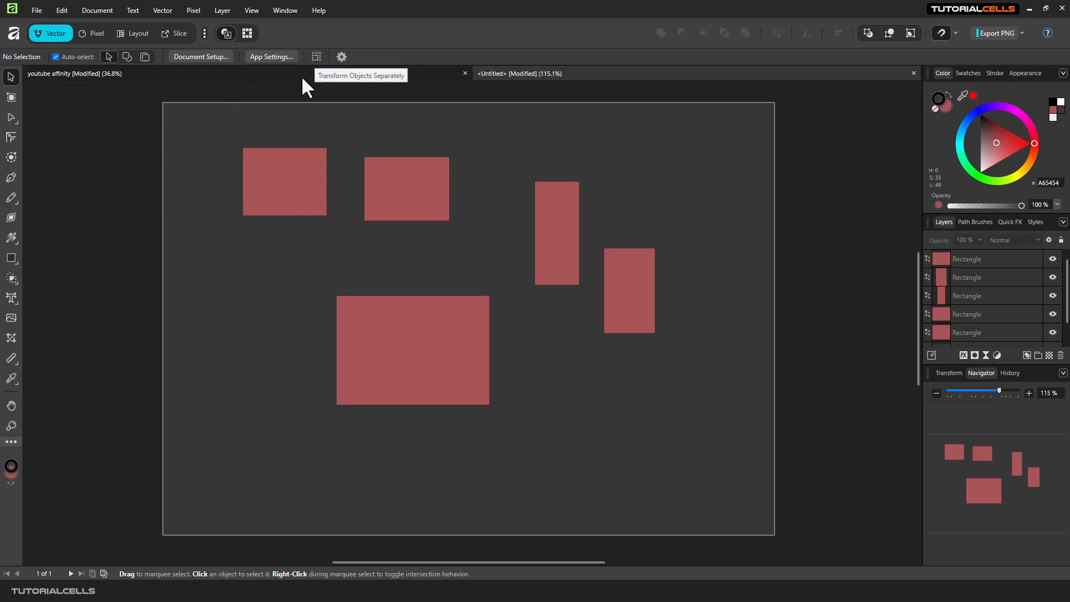
Marquee-select all five rectangles and move them together slightly right and down.
left_click_drag(224, 130, 693, 445)
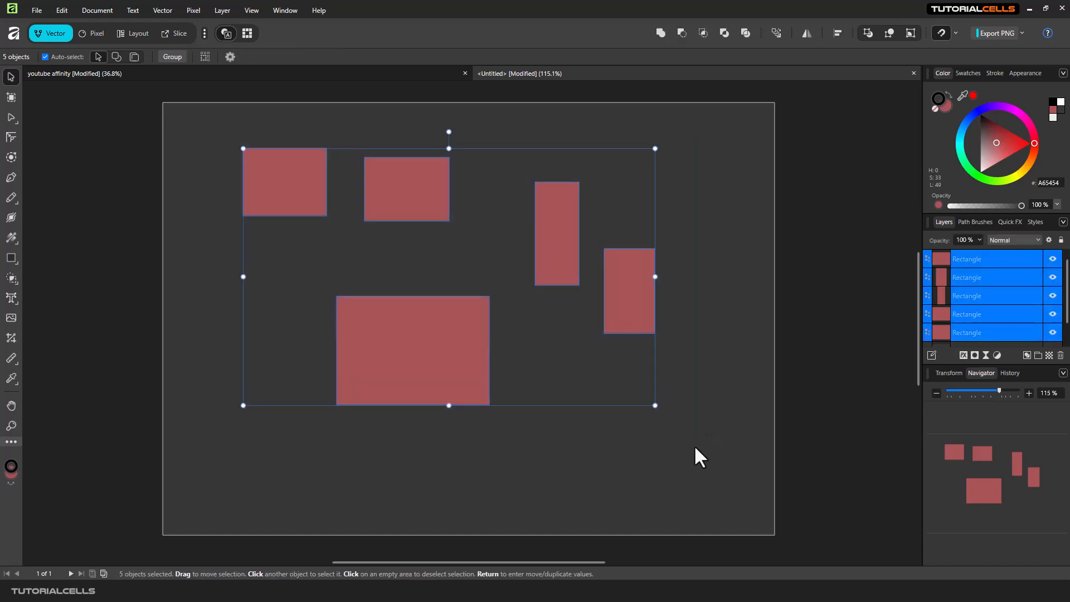
left_click_drag(541, 256, 580, 273)
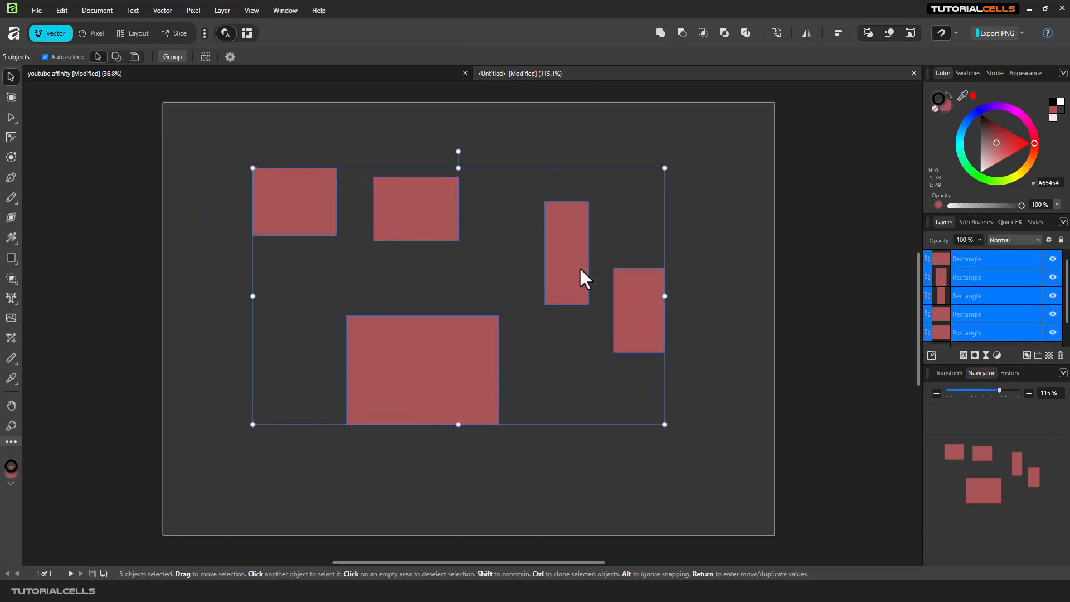
Try scaling the five selected rectangles down together as one block, and undo the scaling.
left_click_drag(662, 165, 596, 190)
key("ctrl+z")
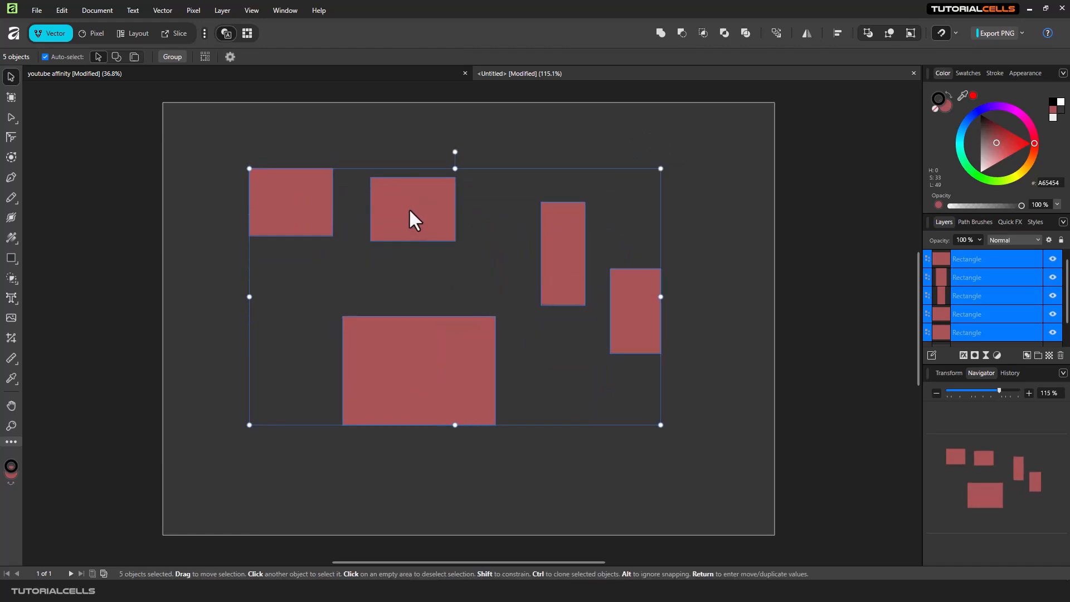
Turn on Transform Objects Separately and enlarge all five selected rectangles individually using the upper-left rectangle's corner.
left_click(204, 57)
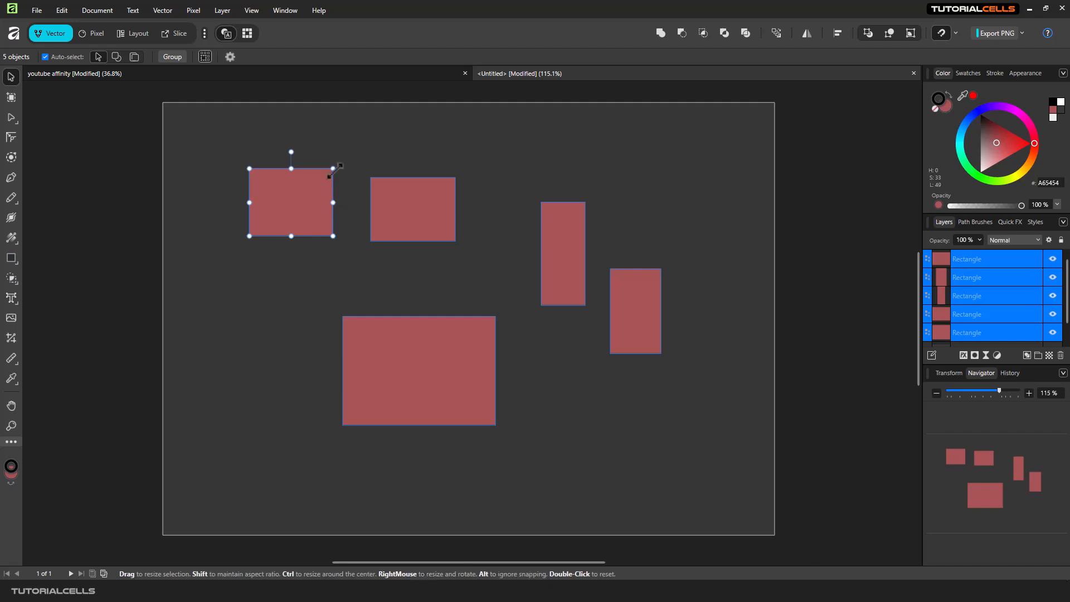
left_click_drag(333, 168, 343, 202)
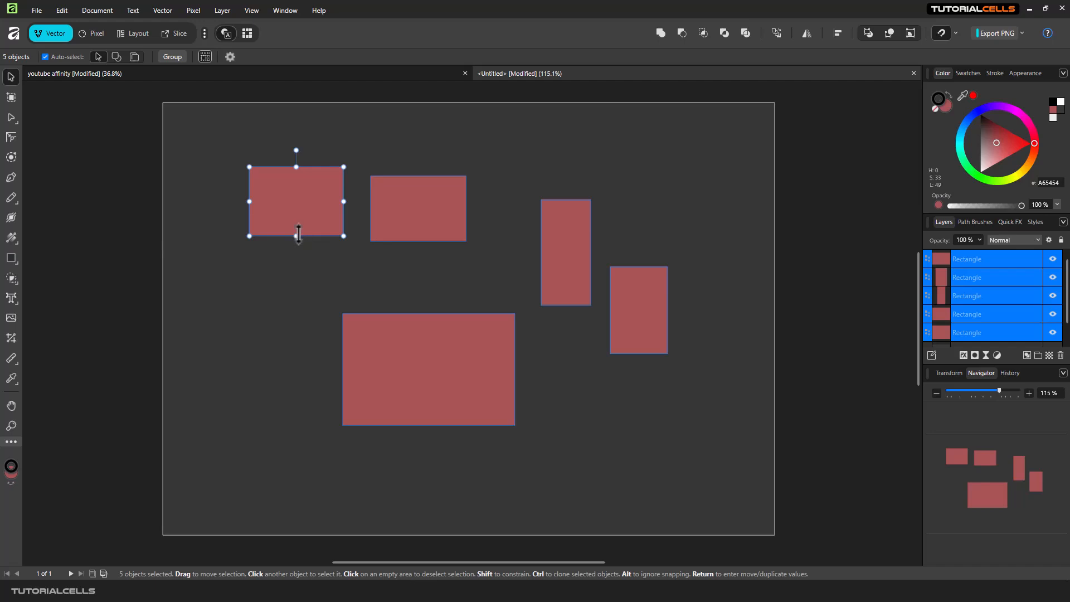
Enlarge the five selected rectangles separately in width and height, and undo a trial rotation of them.
left_click_drag(296, 236, 296, 247)
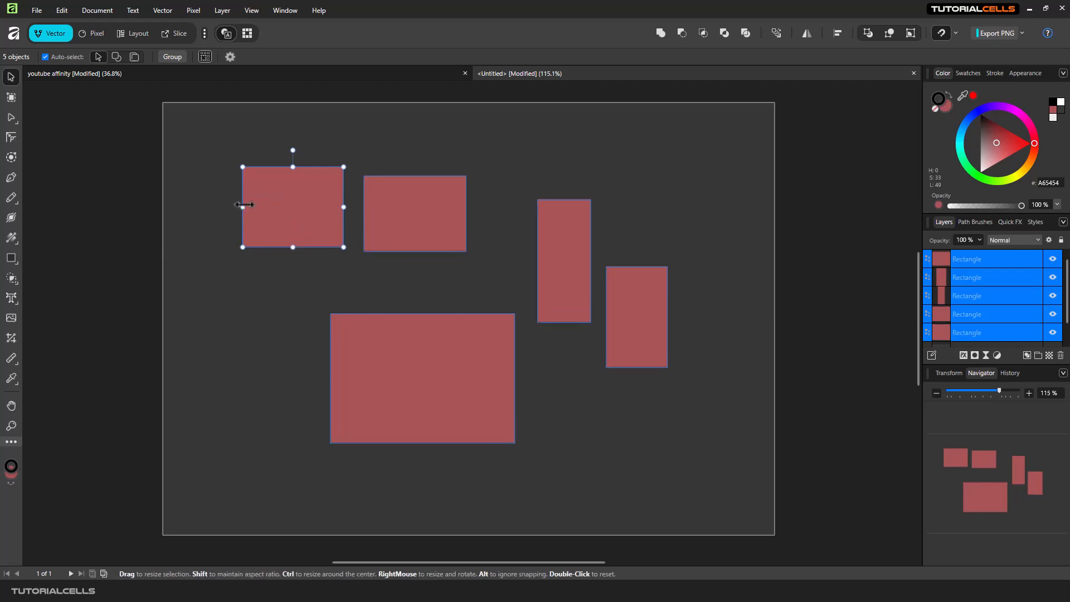
left_click_drag(296, 151, 273, 156)
key("ctrl+z")
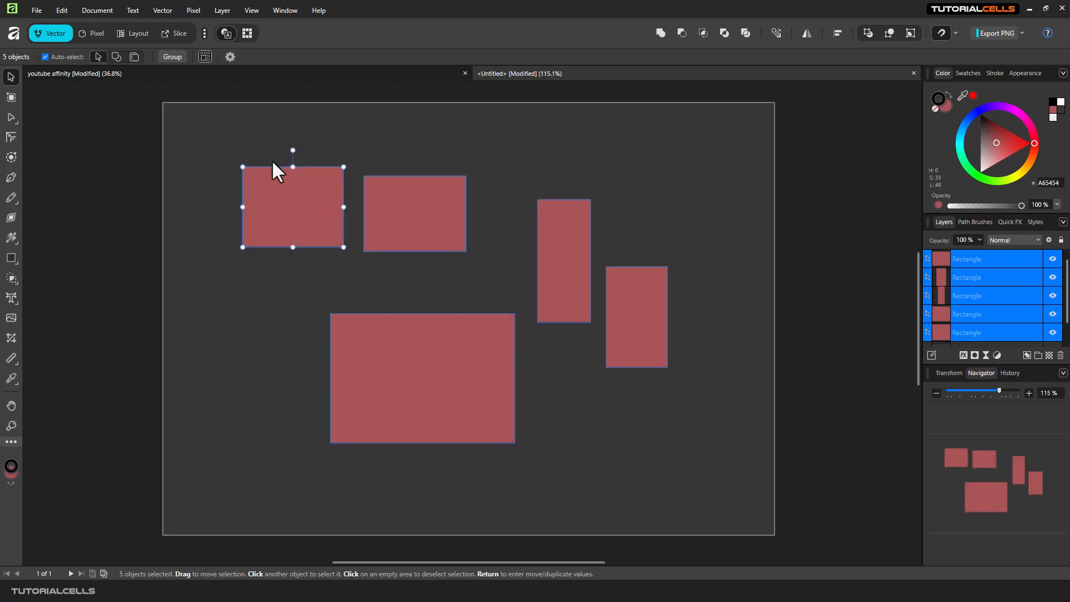
Display the Transform values in place of the Navigator and clear the rectangle selection.
left_click(948, 372)
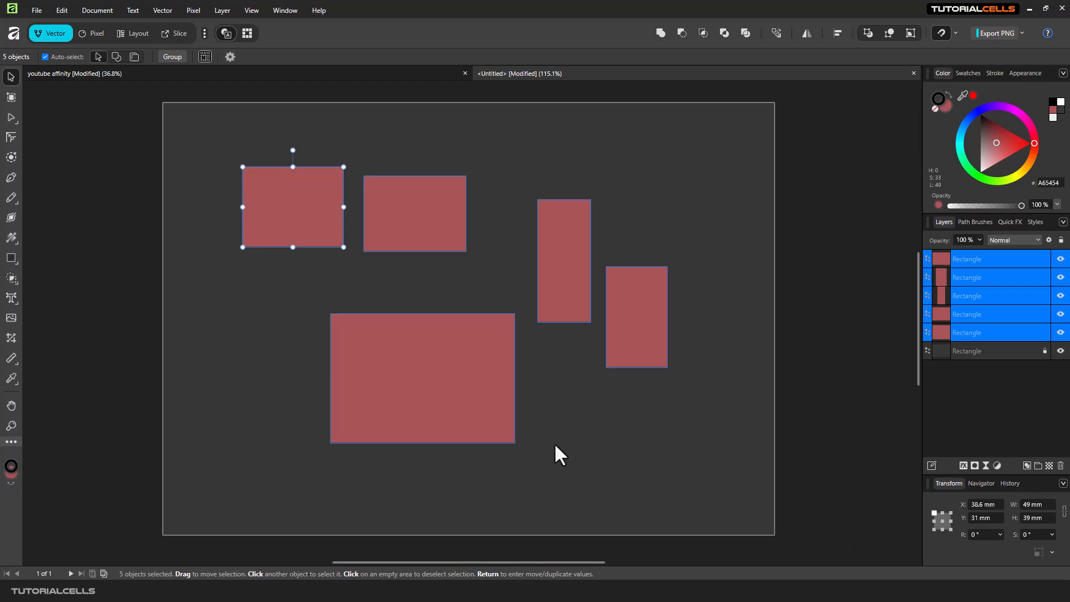
left_click(237, 297)
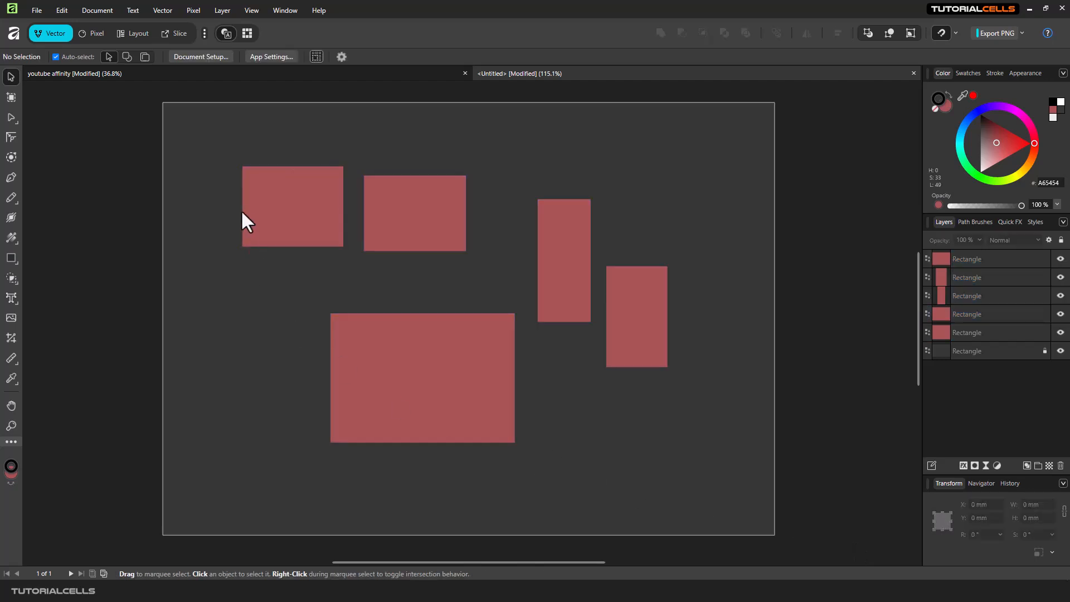
Try rotating the upper-middle rectangle slightly with Enable Transform Origin off, undo the rotation and clear the selection.
left_click(342, 57)
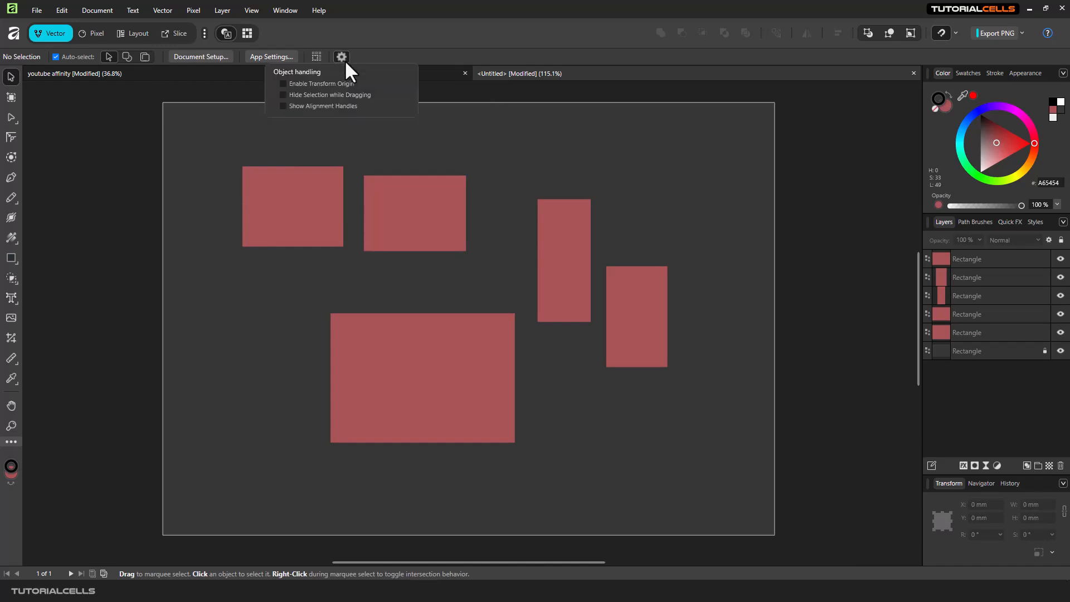
left_click(321, 84)
left_click(321, 85)
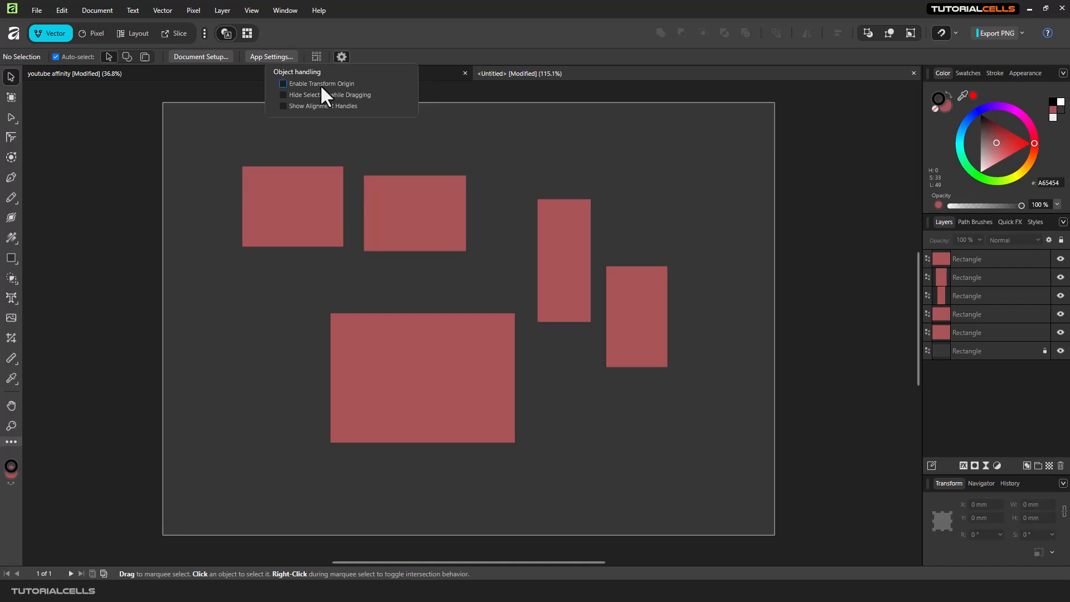
left_click(410, 233)
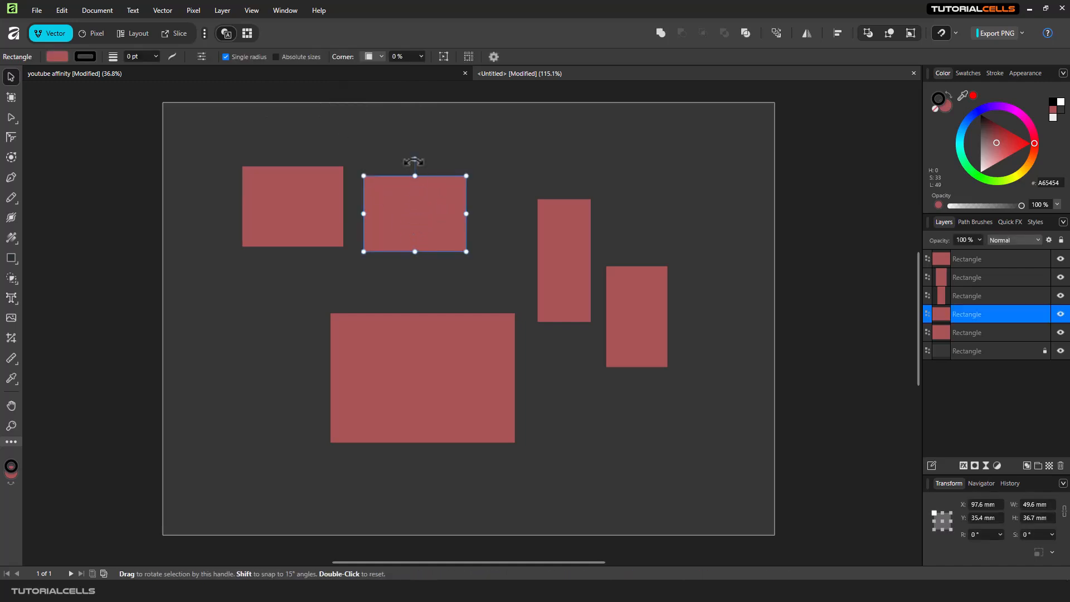
mouse_move(414, 159)
left_mouse_down()
mouse_move(443, 161)
mouse_move(419, 158)
left_mouse_up()
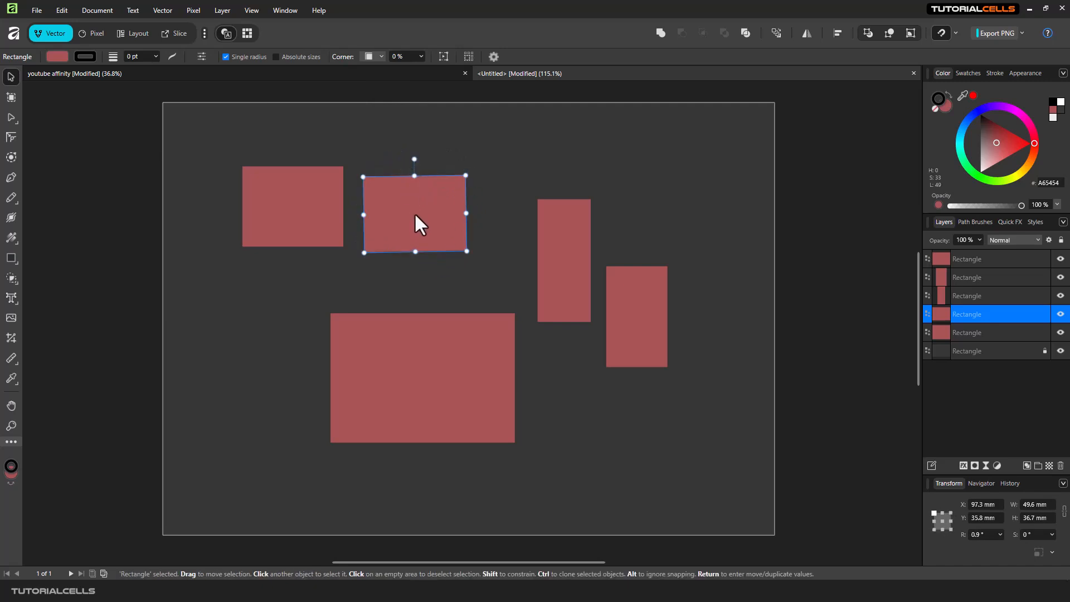
key("ctrl+z")
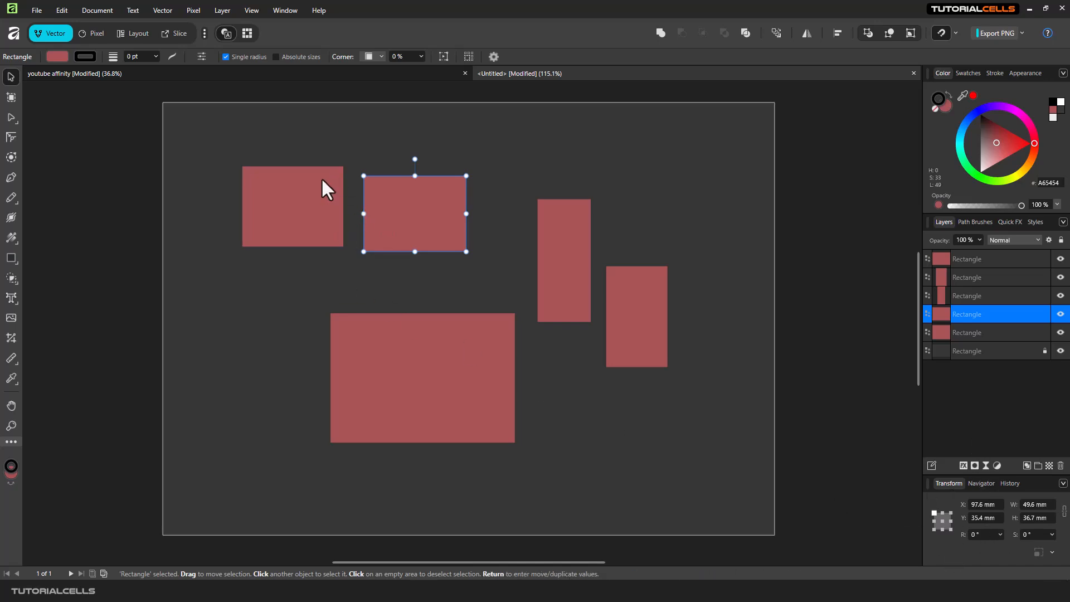
left_click(125, 103)
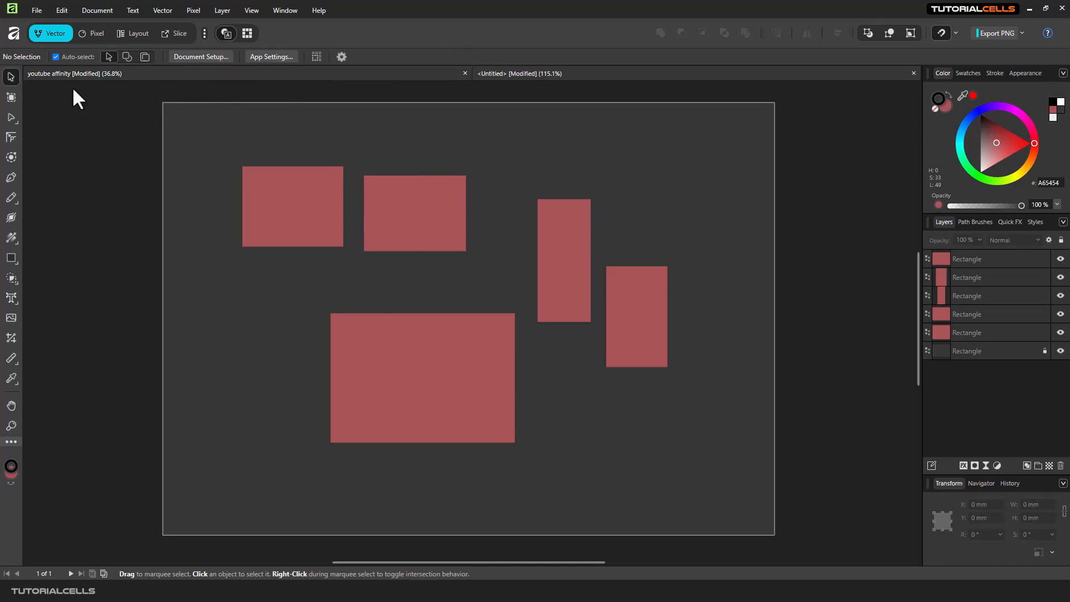
Reposition the upper-left rectangle slightly higher, at about X 39.2 mm and Y 22 mm, and deselect it.
left_click_drag(292, 209, 280, 202)
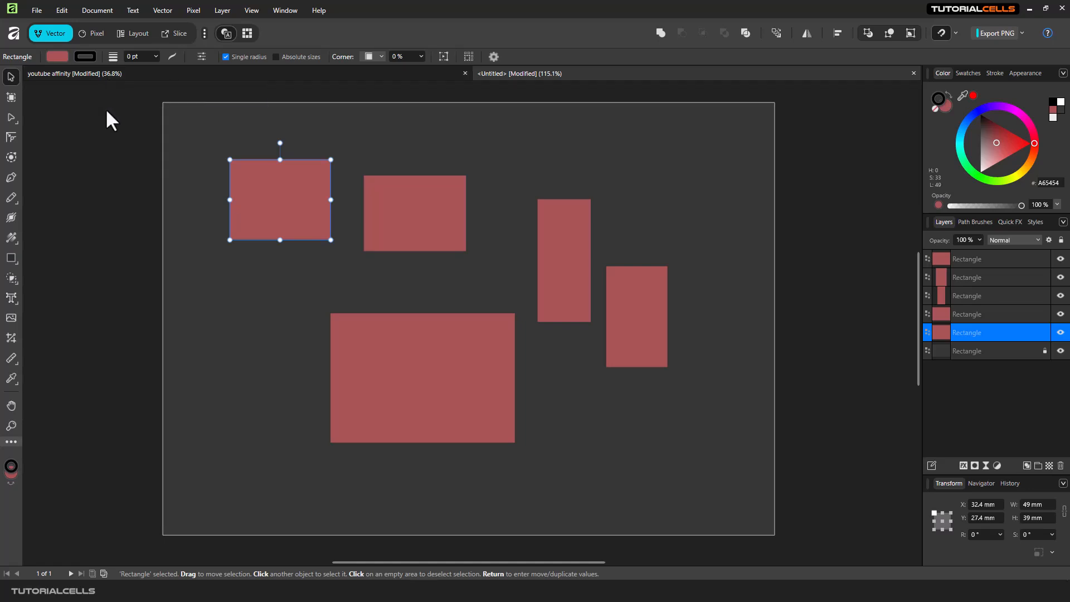
left_click(494, 57)
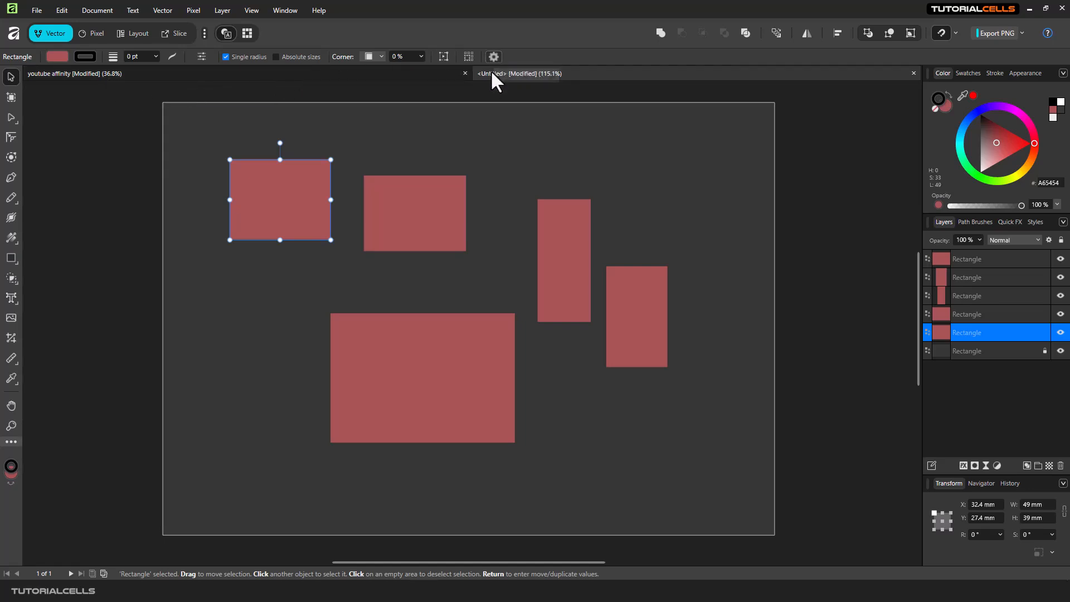
left_click(343, 89)
left_click_drag(287, 219, 300, 207)
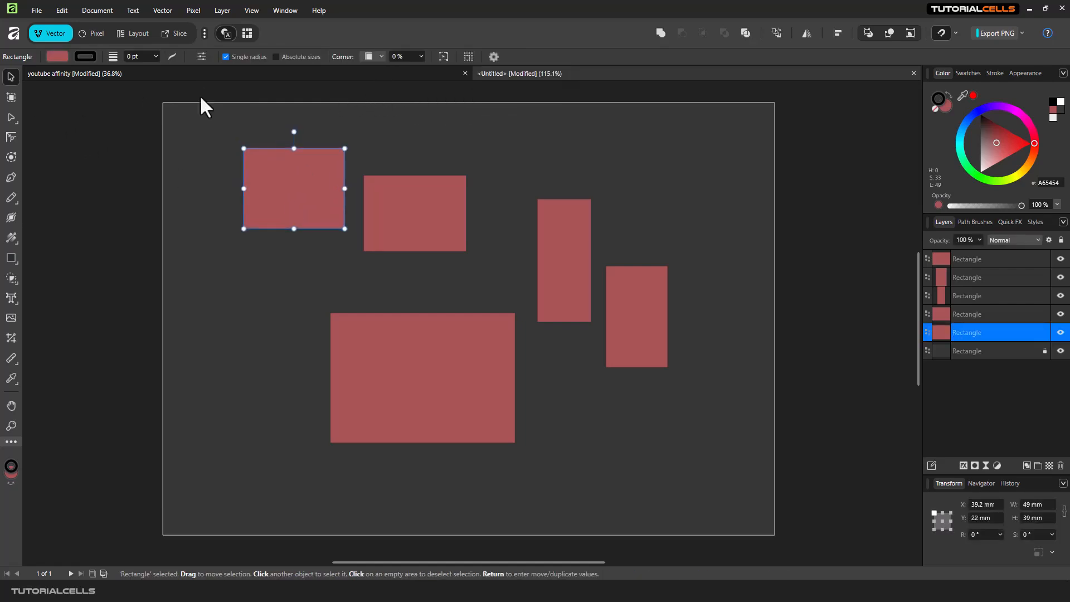
left_click(134, 157)
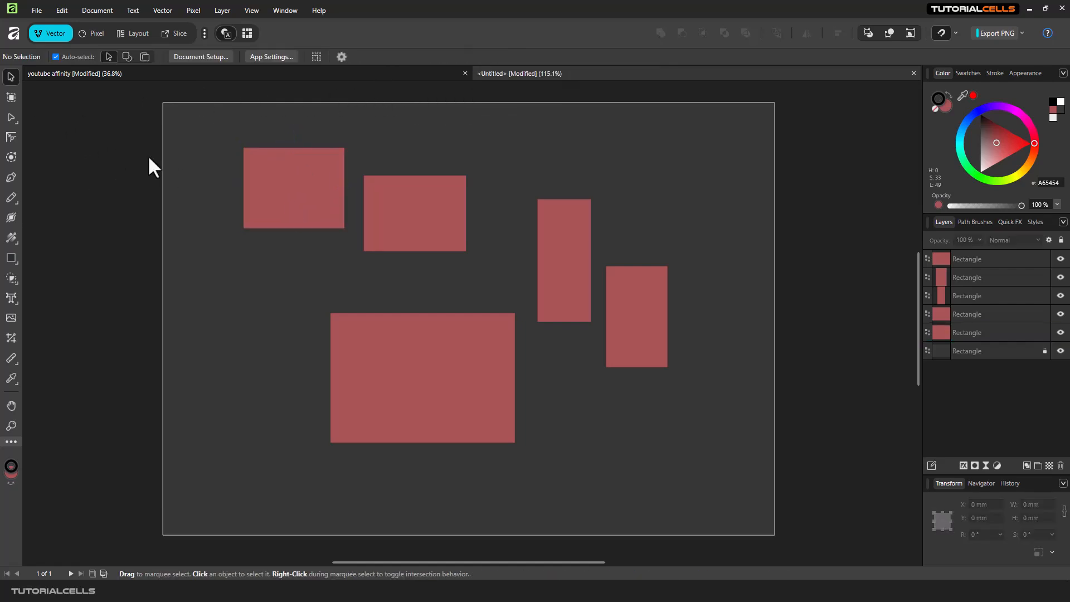
Turn on Enable Transform Origin and move the upper-middle rectangle's origin towards its upper-right corner, to about X 137.8 mm, Y 44.3 mm.
left_click(341, 57)
left_click(327, 83)
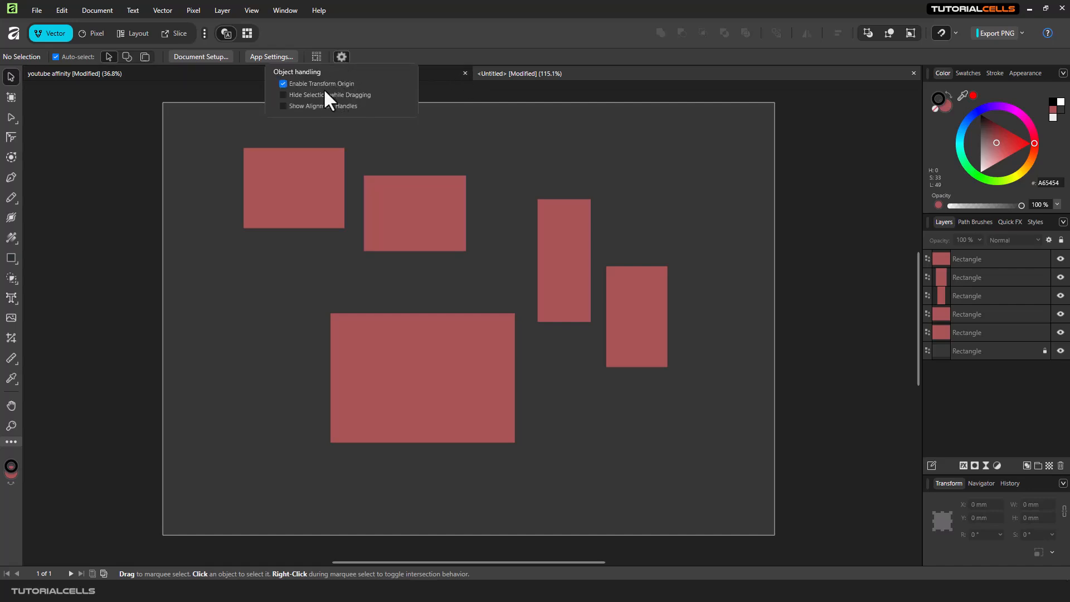
left_click(392, 208)
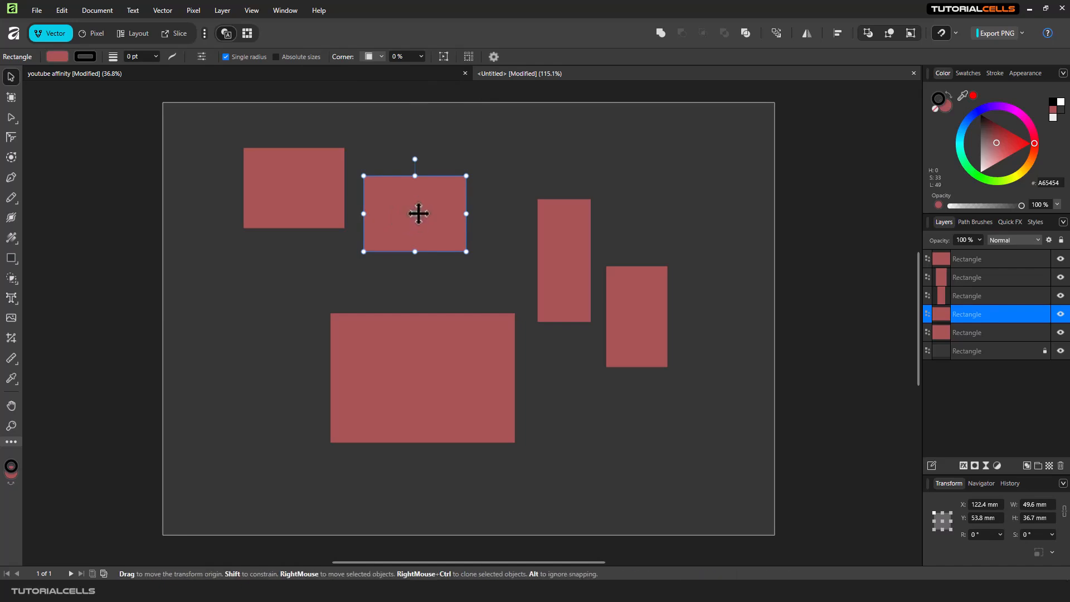
left_click_drag(415, 213, 446, 194)
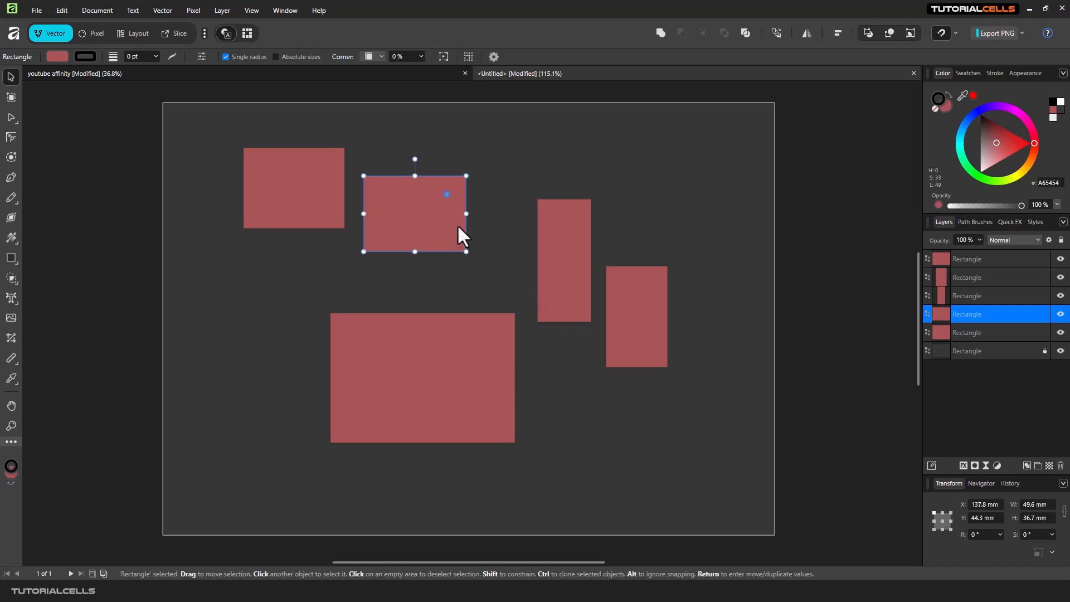
Try rotating the upper-middle rectangle by about 14.3° around its shifted origin, and undo the rotation.
left_click_drag(414, 159, 436, 174)
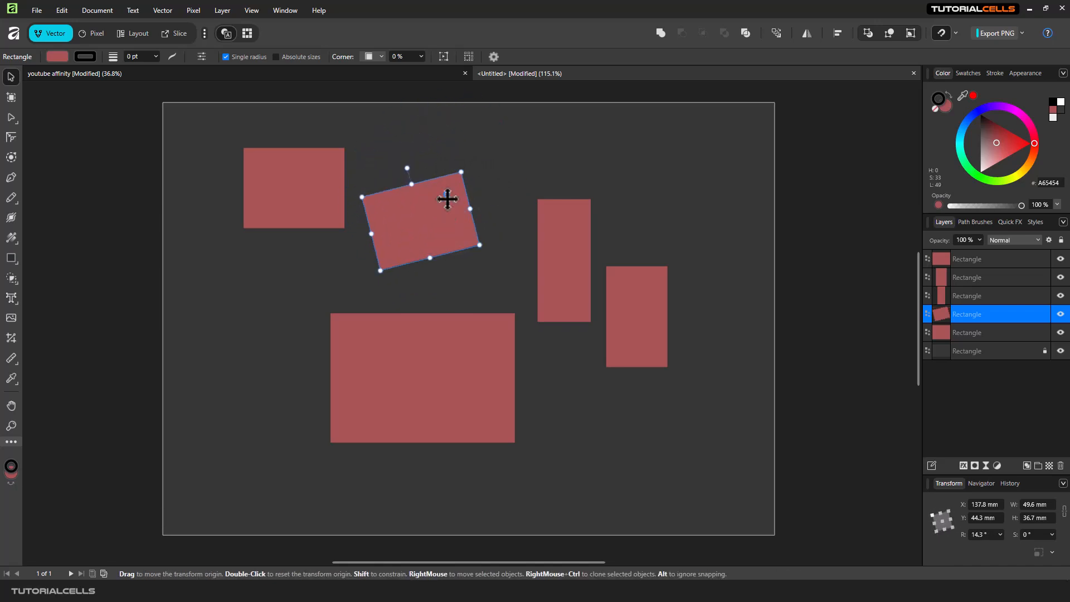
key("ctrl+z")
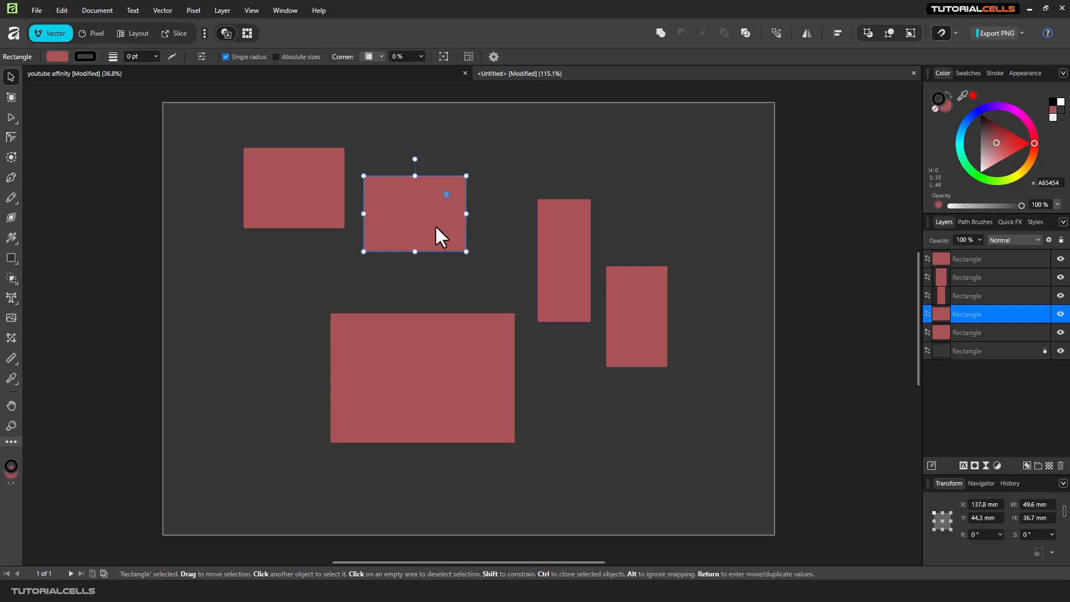
Reset the upper-middle rectangle's transform origin to its center and clear the selection.
key("space")
left_click_drag(435, 228, 482, 225)
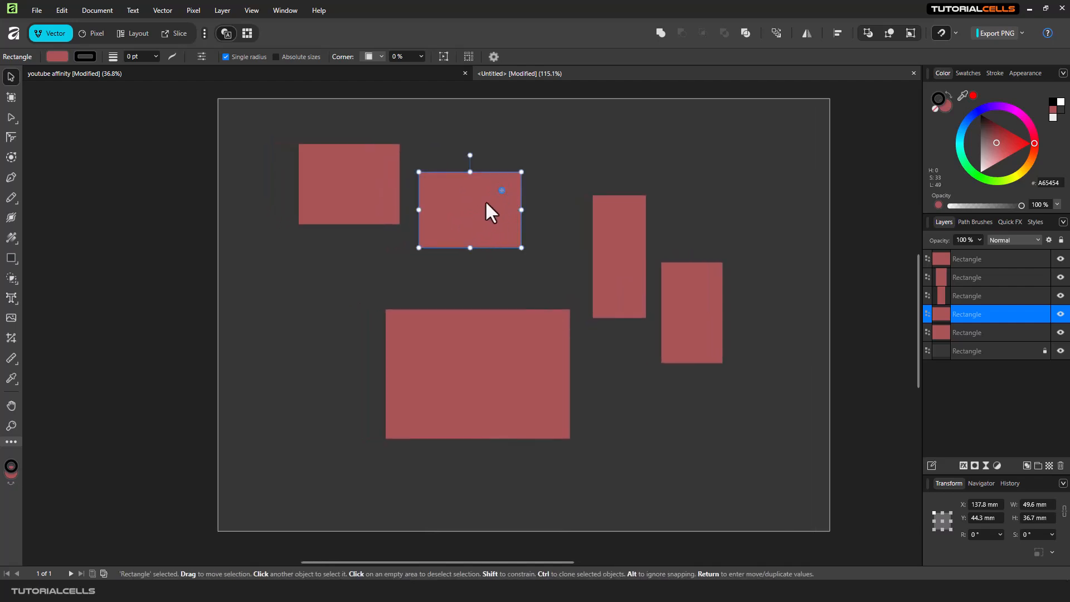
double_click(504, 191)
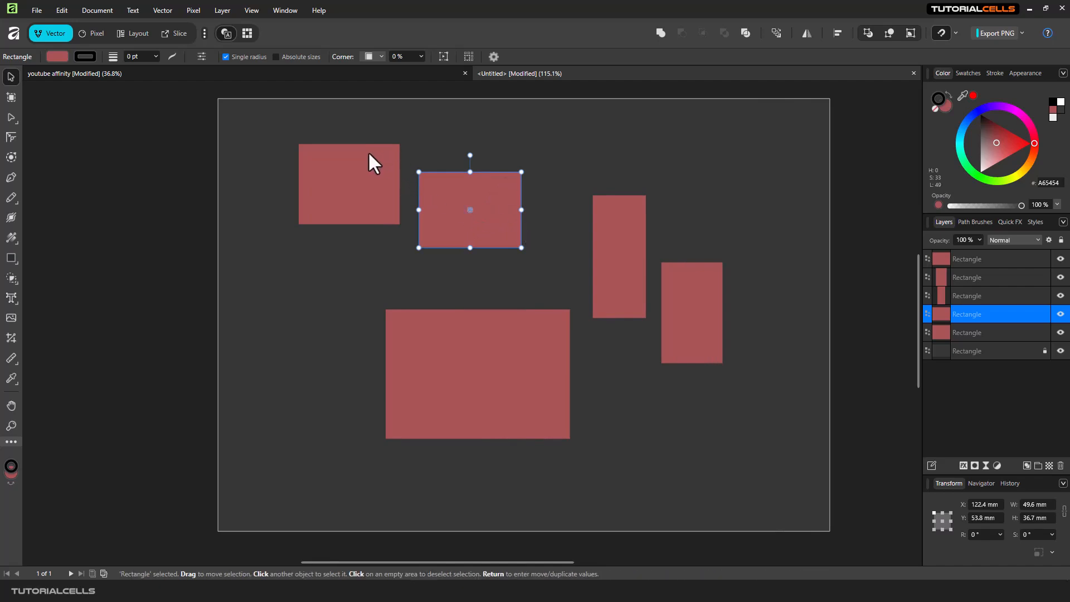
left_click(359, 170)
left_click(433, 196)
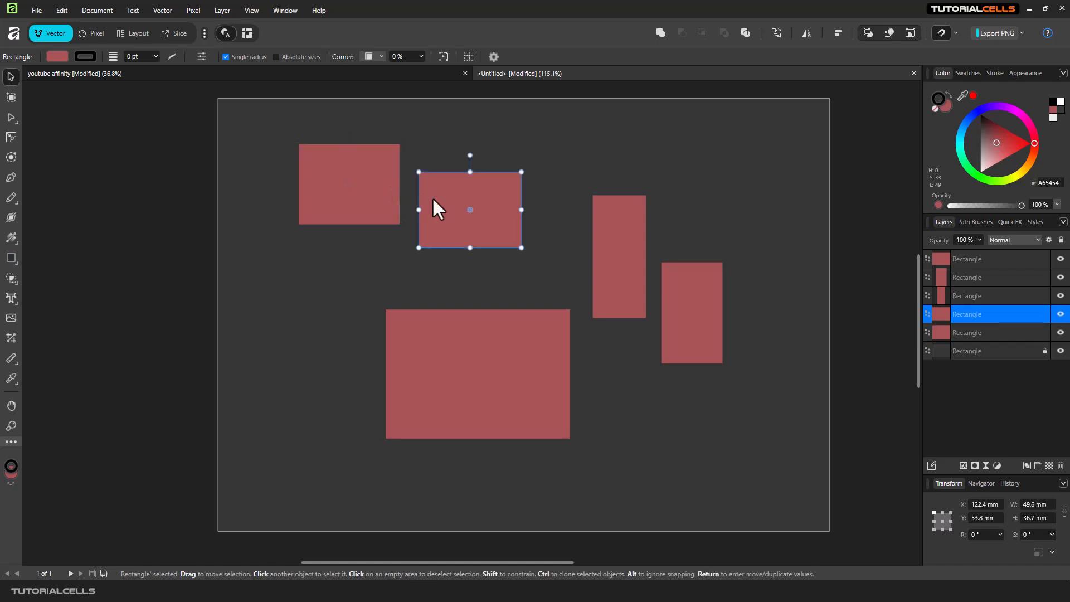
left_click(167, 164)
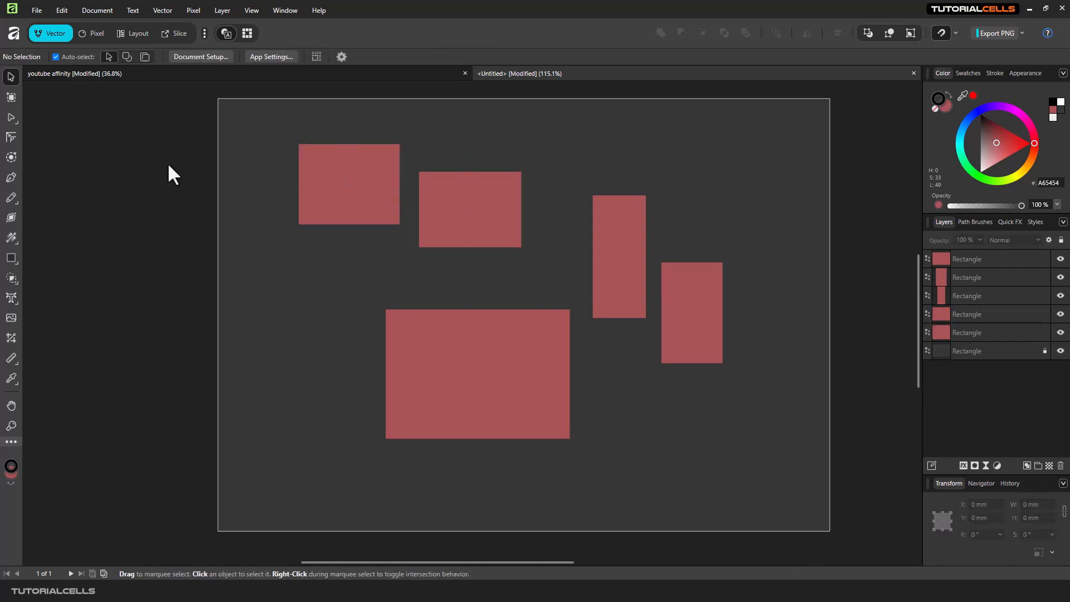
Move the upper-left rectangle slightly down and left with Hide Selection while Dragging off, and deselect it.
left_click(341, 57)
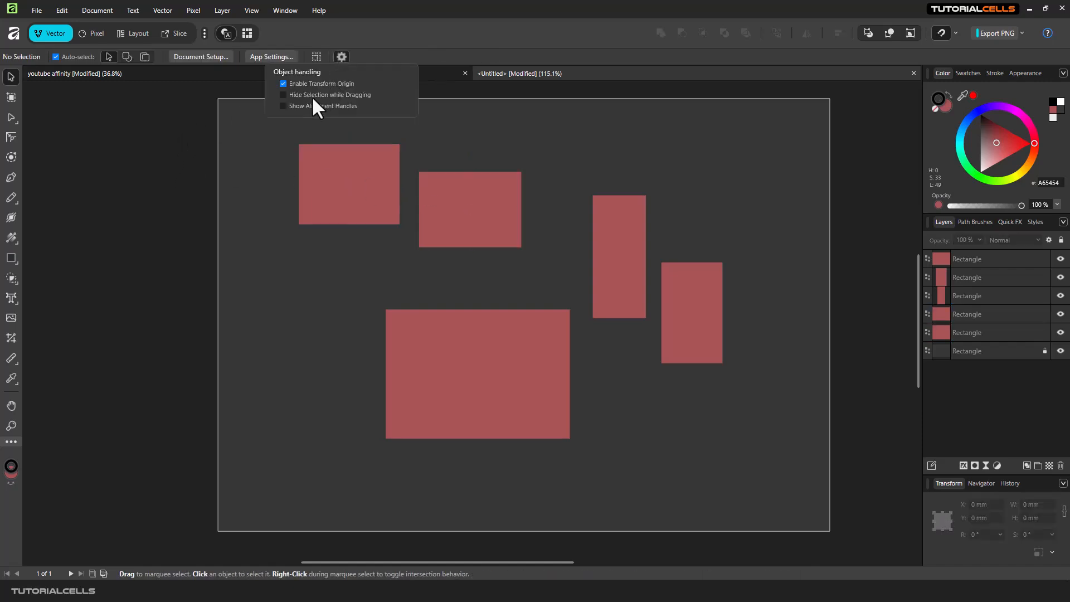
left_click(353, 188)
left_click_drag(353, 188, 308, 160)
left_click(48, 108)
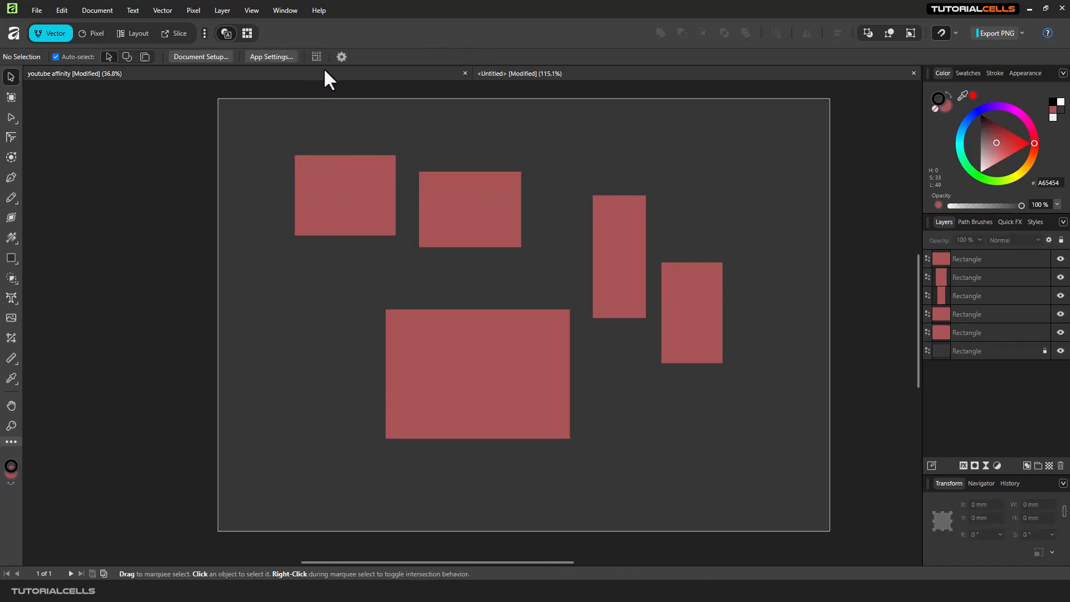
Turn on Hide Selection while Dragging, move the two upper-left rectangles slightly, and clear the selection.
left_click(342, 57)
left_click(327, 96)
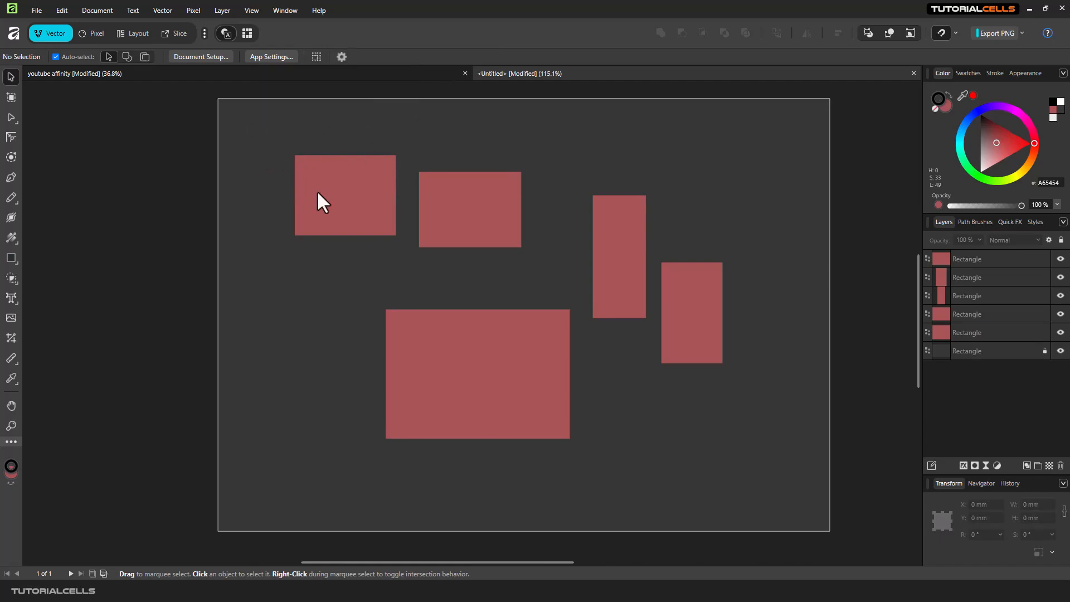
mouse_move(318, 198)
left_mouse_down()
mouse_move(346, 179)
mouse_move(300, 241)
mouse_move(523, 188)
mouse_move(319, 198)
left_mouse_up()
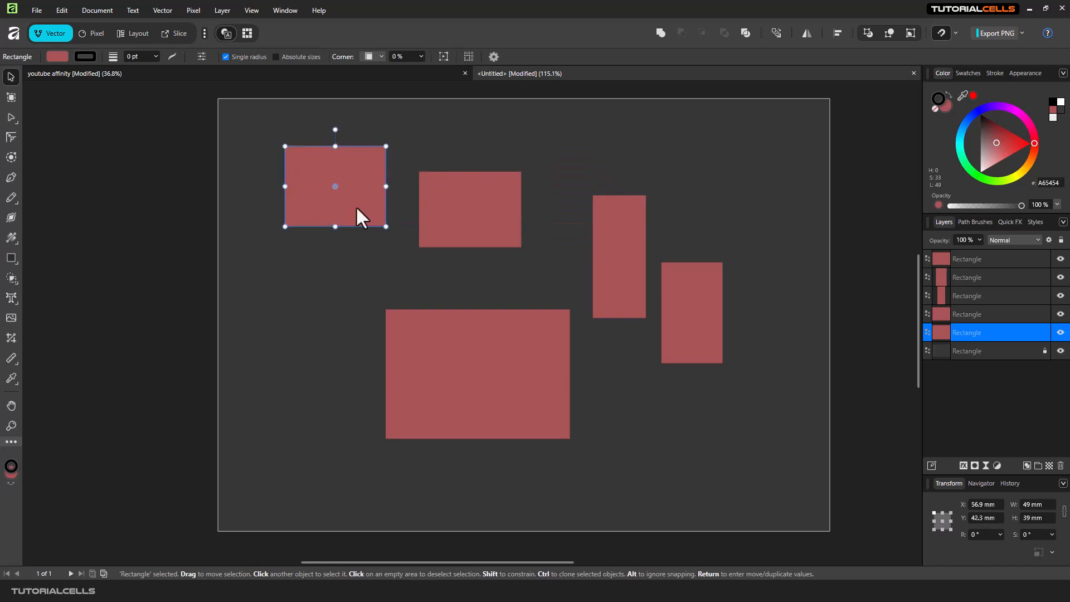
left_click_drag(453, 212, 488, 216)
left_click(84, 143)
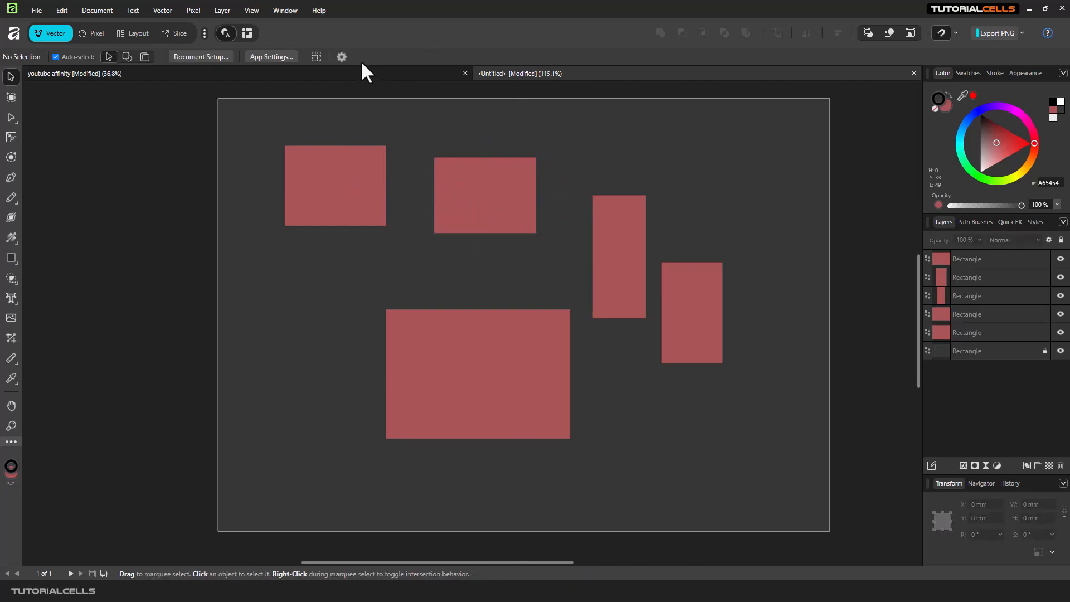
Turn off Hide Selection while Dragging and turn on Show Alignment Handles.
left_click(341, 57)
left_click(338, 95)
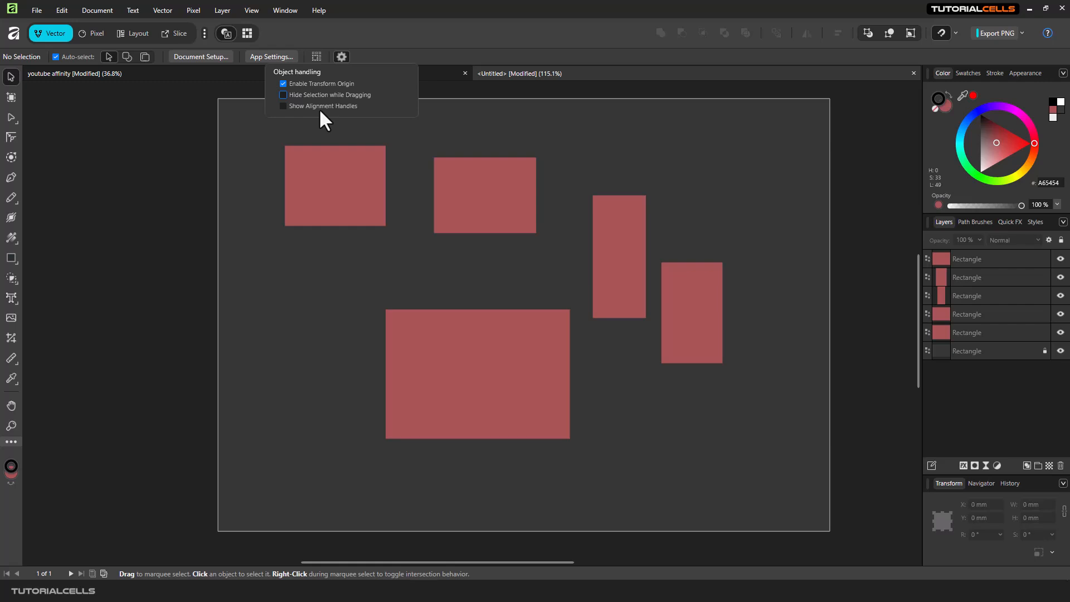
left_click(320, 107)
Align the upper-middle rectangle's bottom edge with the large rectangle's top edge, review the snapping options and clear the selection.
left_click(496, 199)
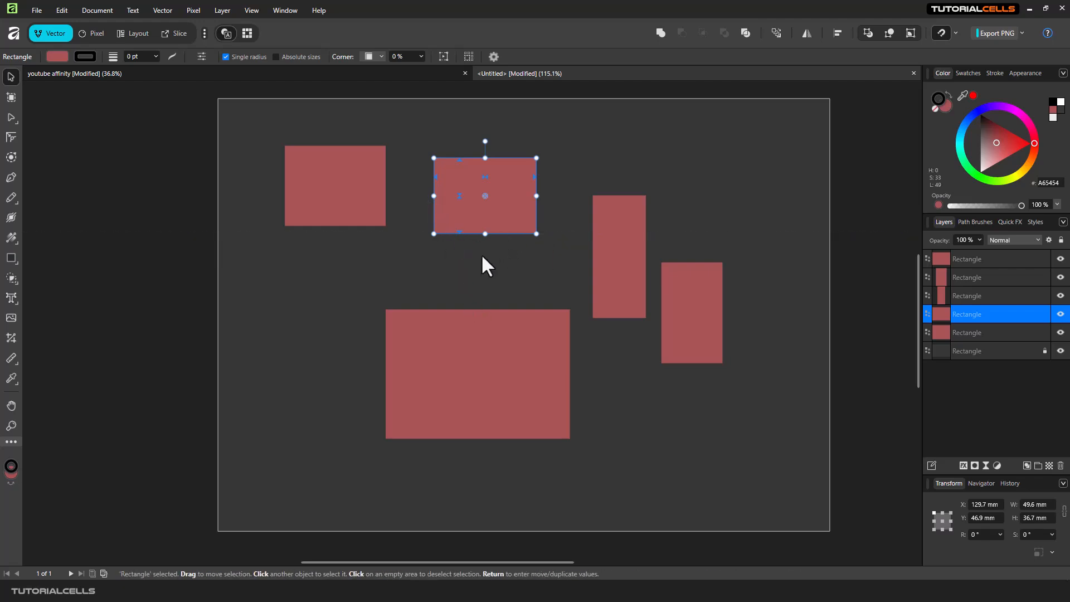
left_click_drag(459, 232, 461, 308)
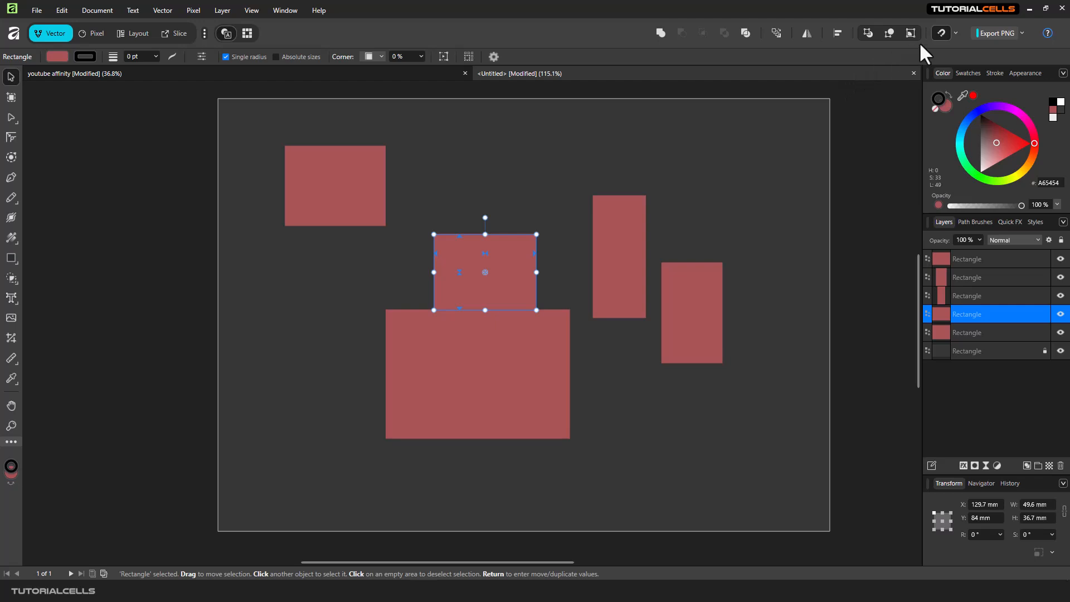
left_click(956, 35)
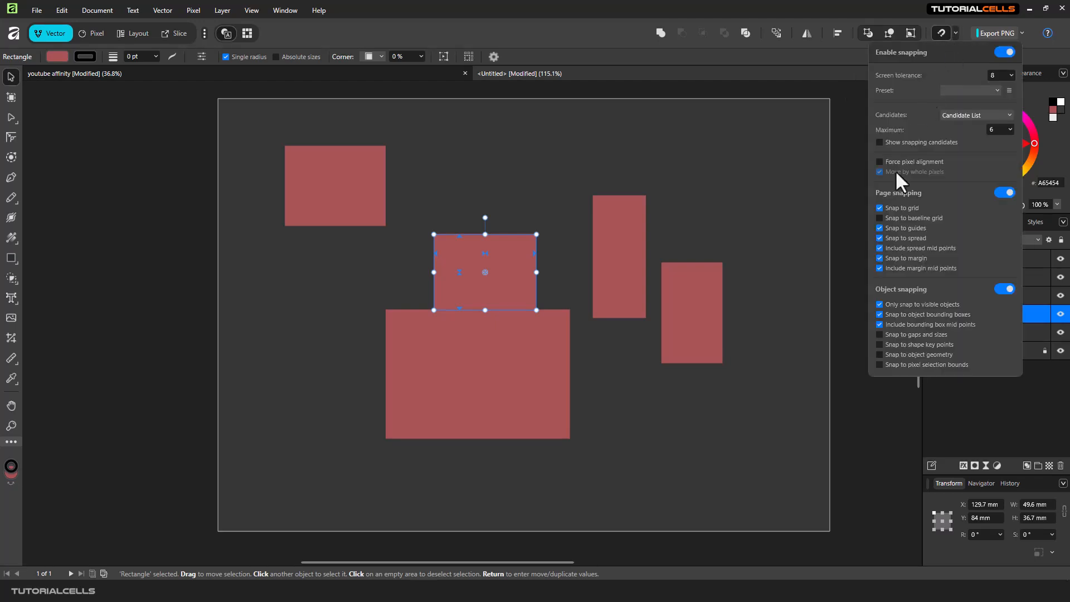
left_click(853, 263)
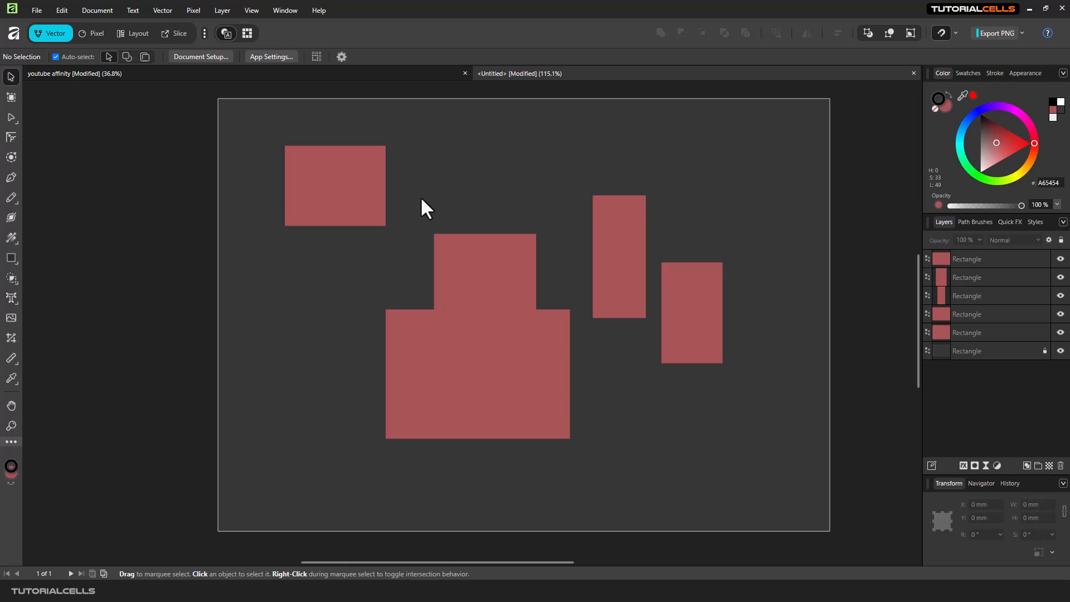
Align the right edge of the rectangle above the large one with the tall narrow rectangle's left edge.
left_click(495, 259)
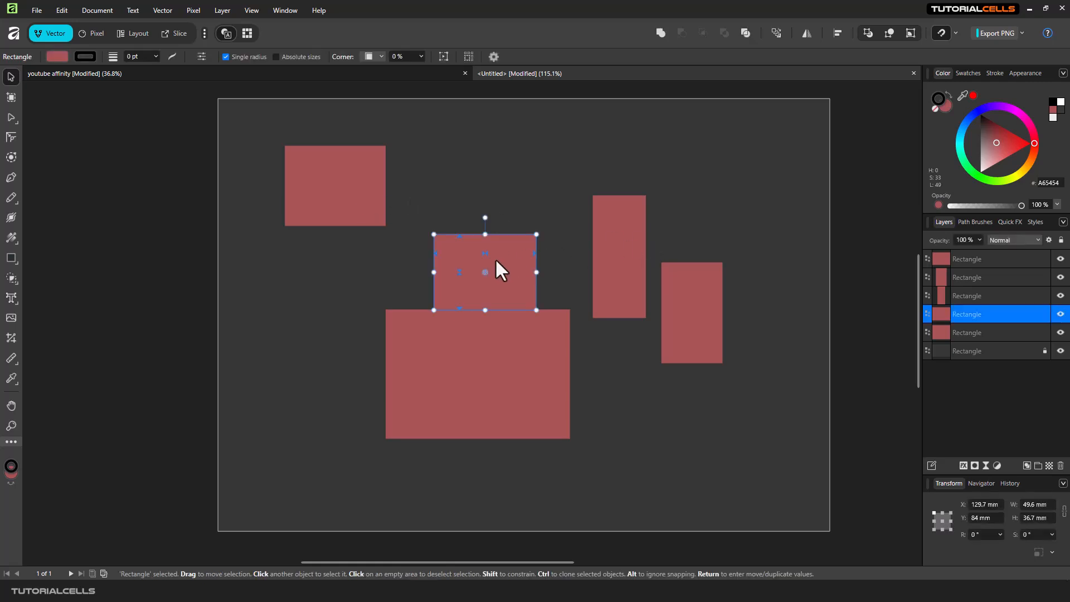
left_click_drag(536, 252, 588, 252)
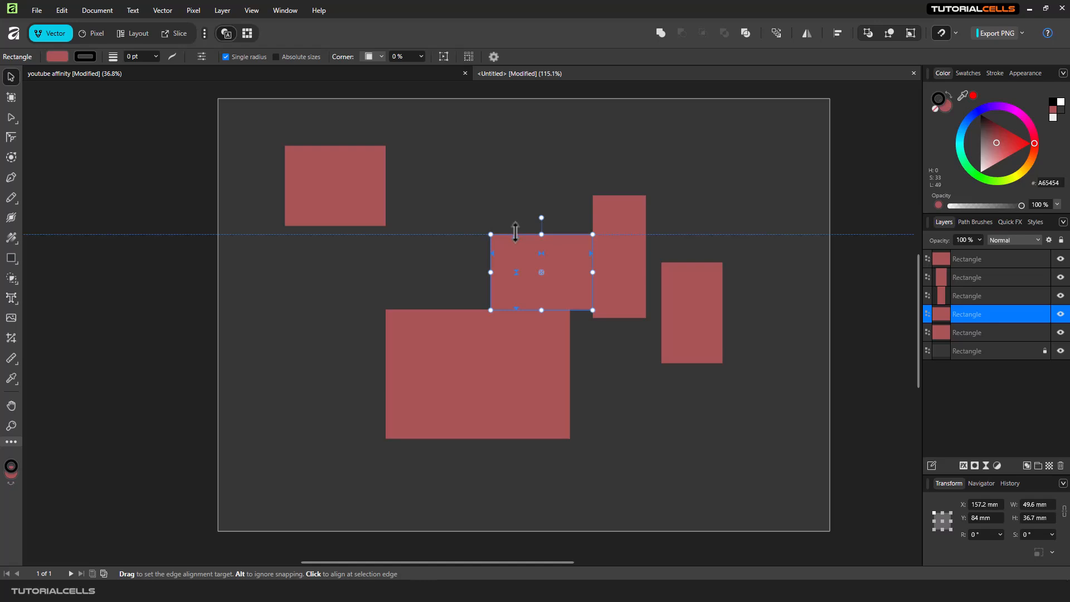
Align the selected rectangle's top edge with the tall narrow rectangle's top edge and center it horizontally over the large rectangle.
left_click_drag(516, 229, 581, 195)
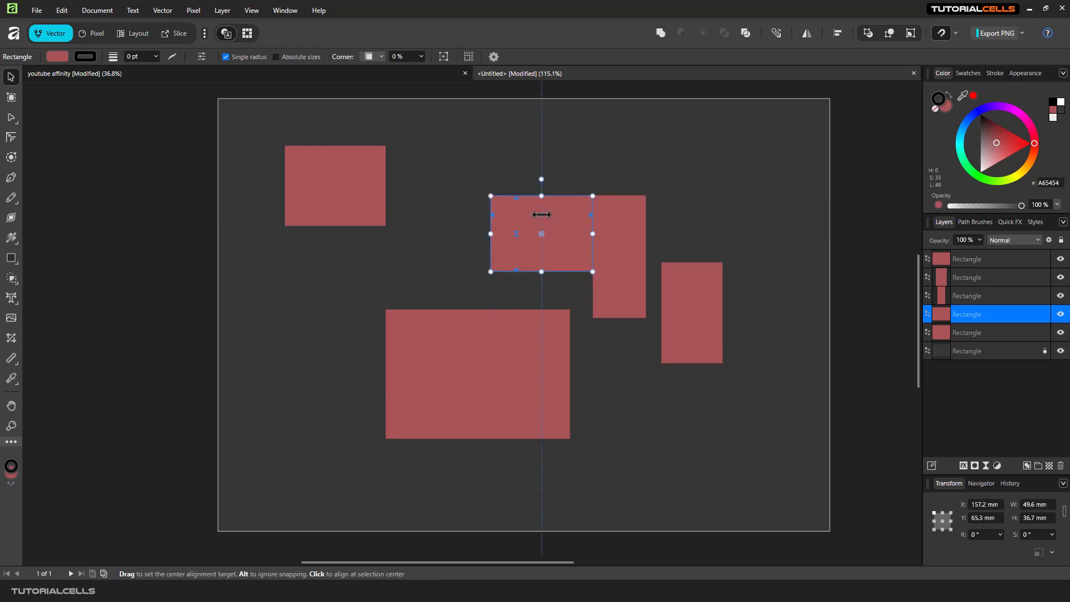
left_click_drag(541, 214, 479, 342)
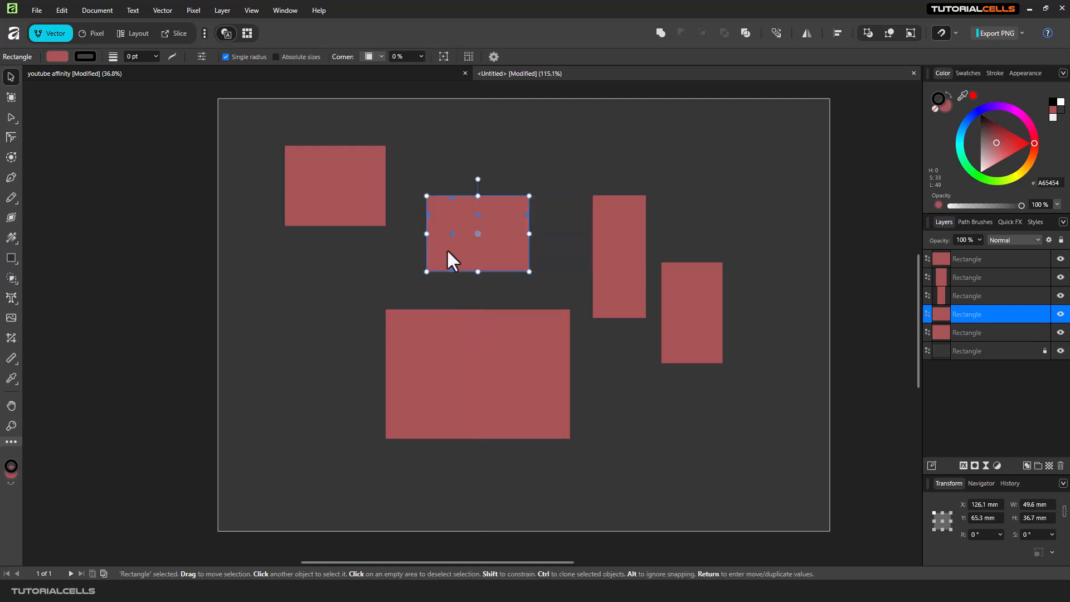
Shift the upper-middle rectangle slightly left, stretch its top edge upward to a height of about 53.5 mm, and clear the selection.
left_click_drag(449, 234, 692, 309)
left_click_drag(496, 292, 482, 229)
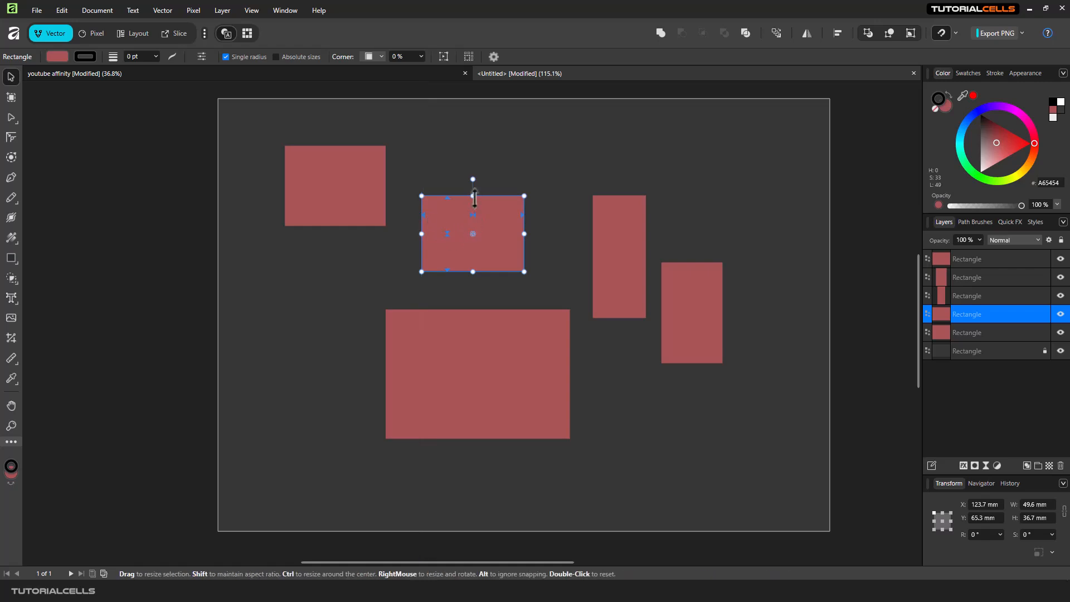
left_click_drag(473, 195, 473, 162)
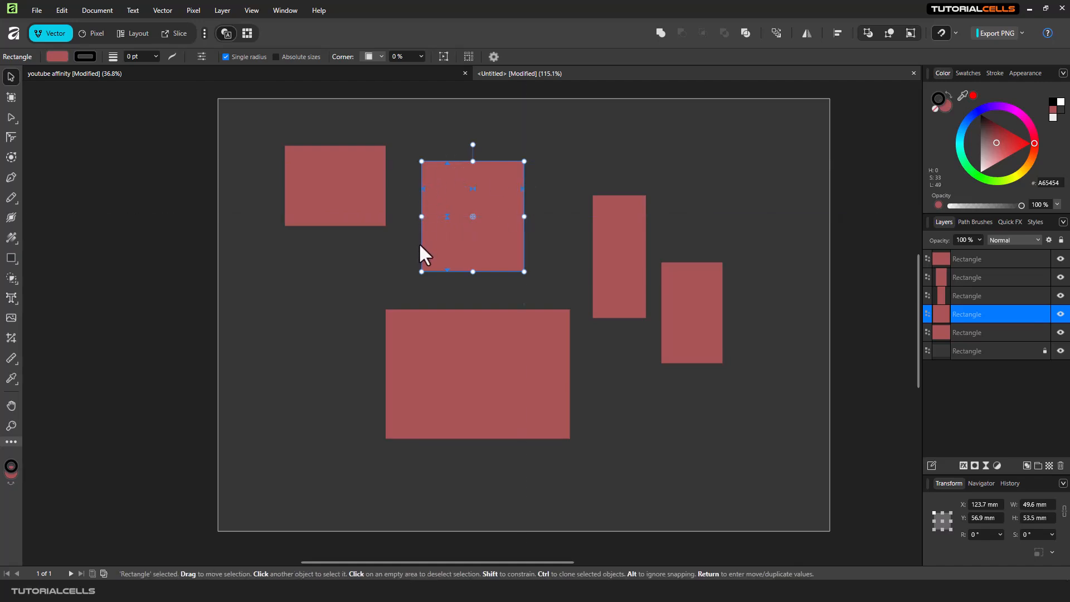
left_click(181, 200)
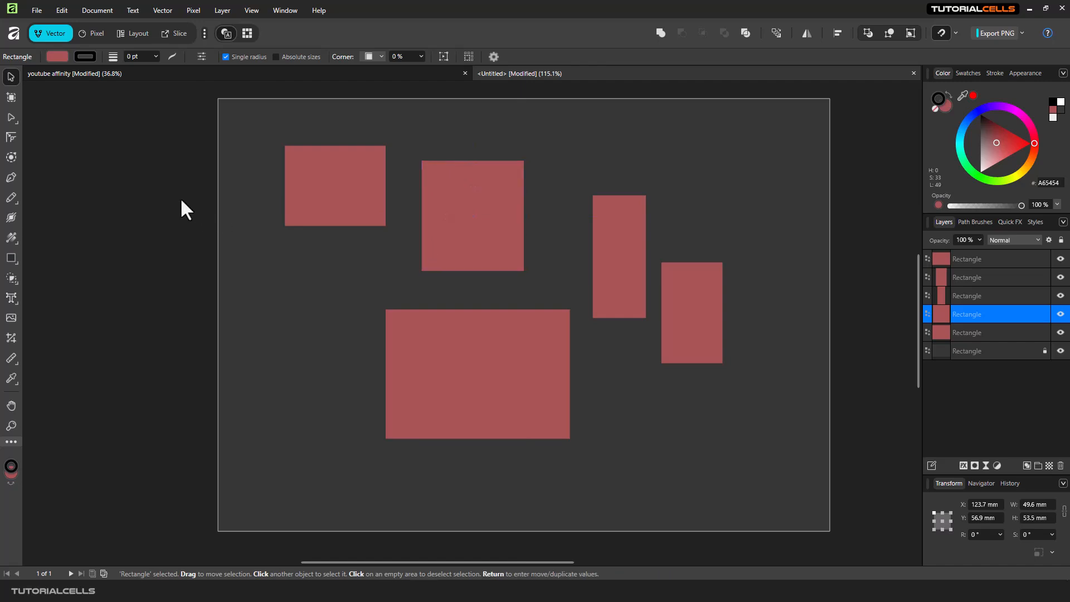
Turn off Show Alignment Handles, move the upper-left rectangle slightly down and right, and clear the selection.
left_click(502, 242)
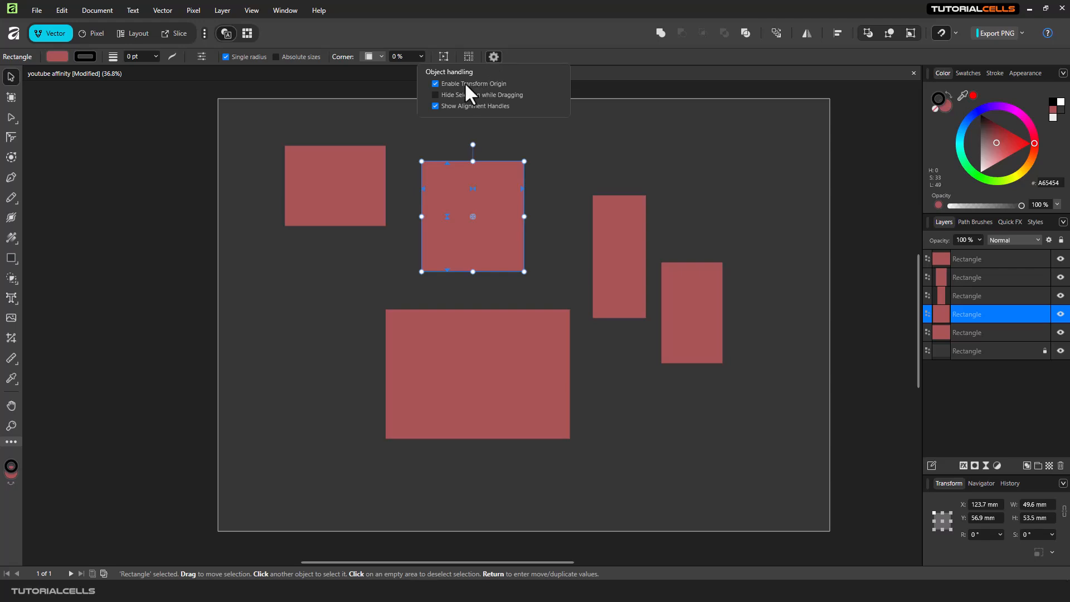
left_click(463, 84)
left_click(462, 87)
left_click(440, 136)
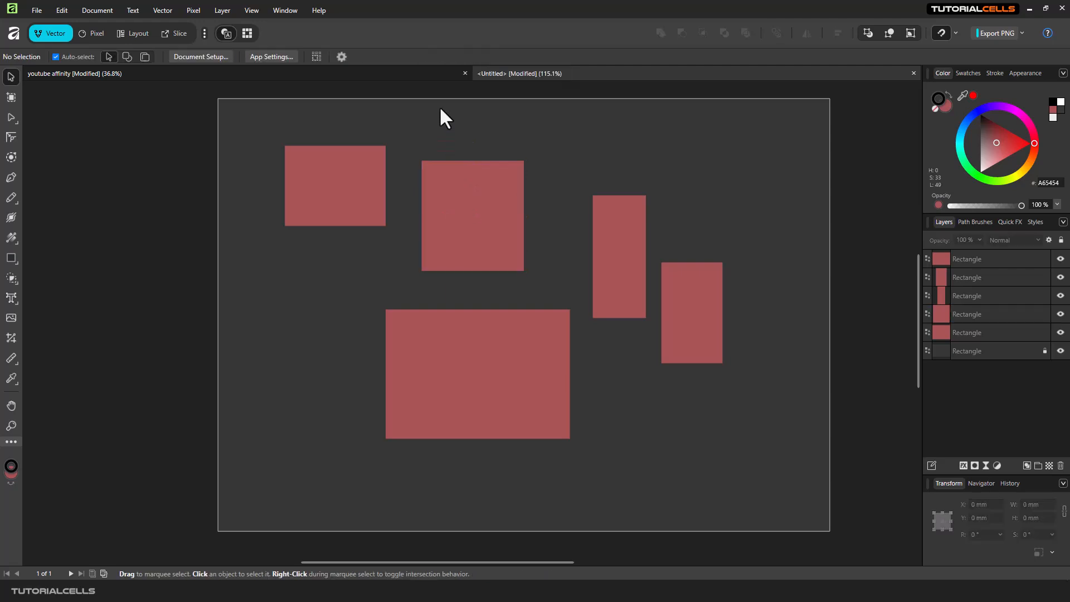
left_click_drag(315, 162, 324, 171)
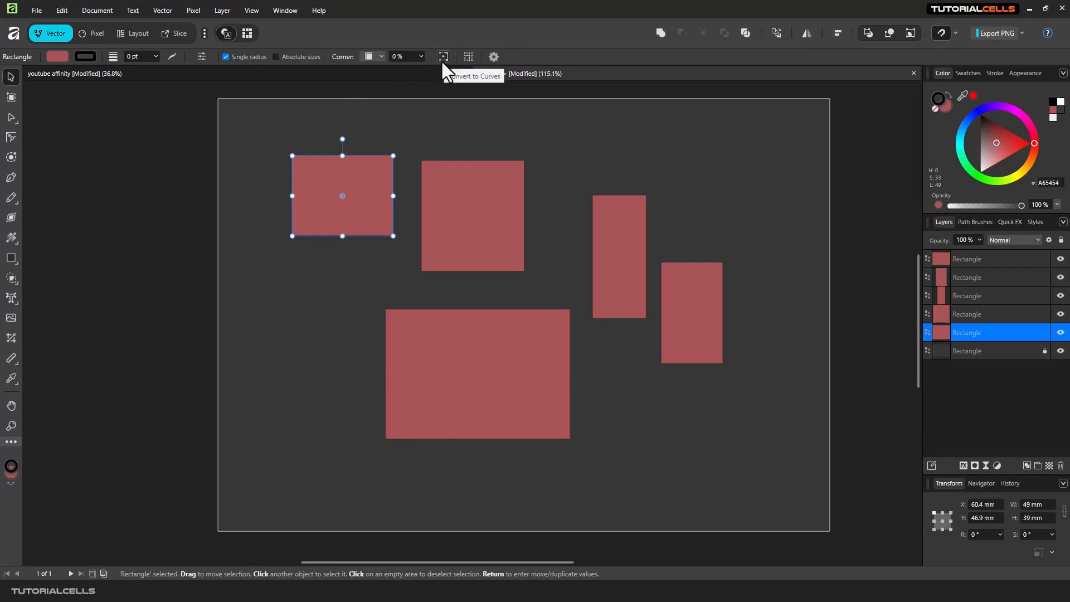
left_click(161, 168)
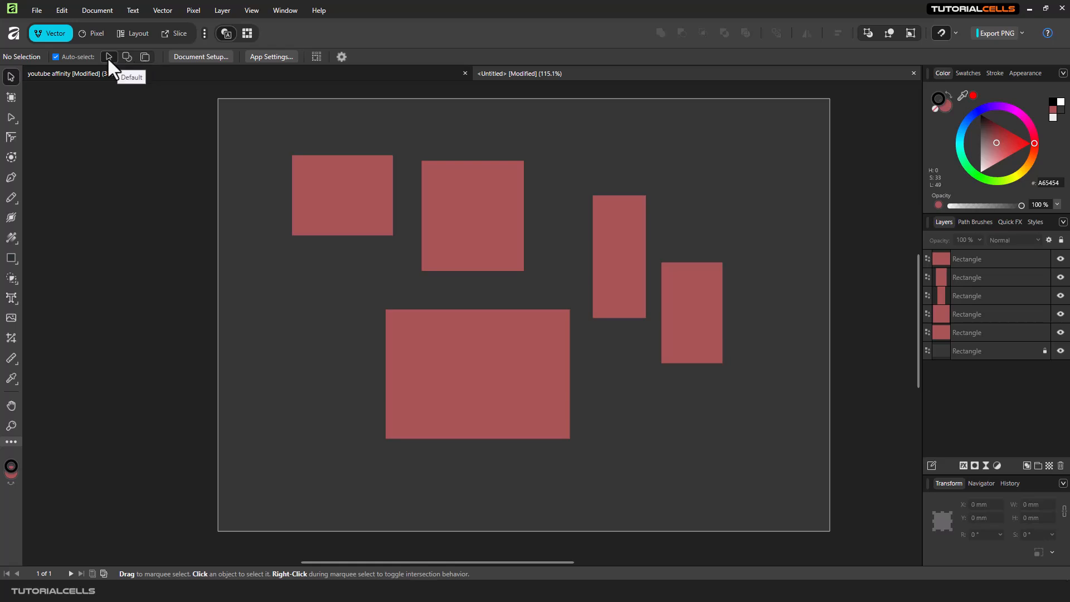
Group the two upper-left rectangles and move the group slightly up and left.
left_click_drag(274, 129, 551, 288)
right_click(478, 217)
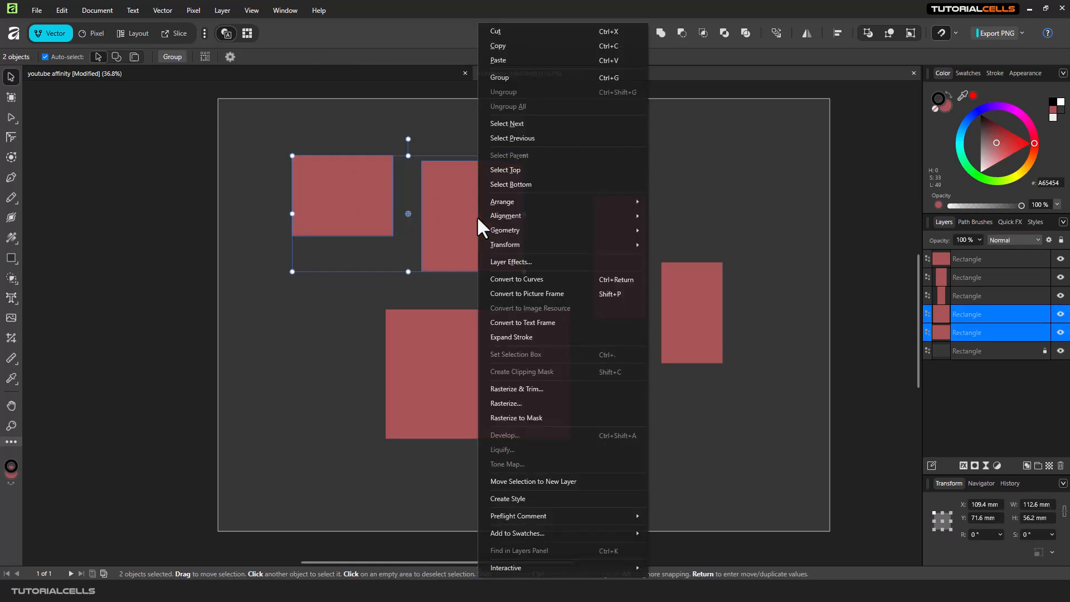
left_click(581, 22)
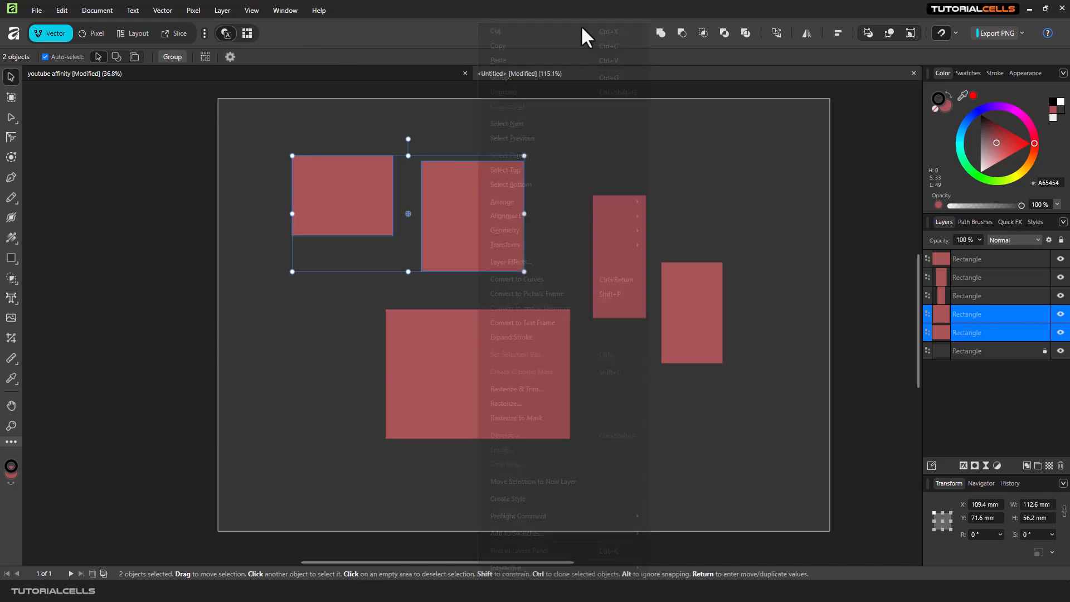
right_click(433, 197)
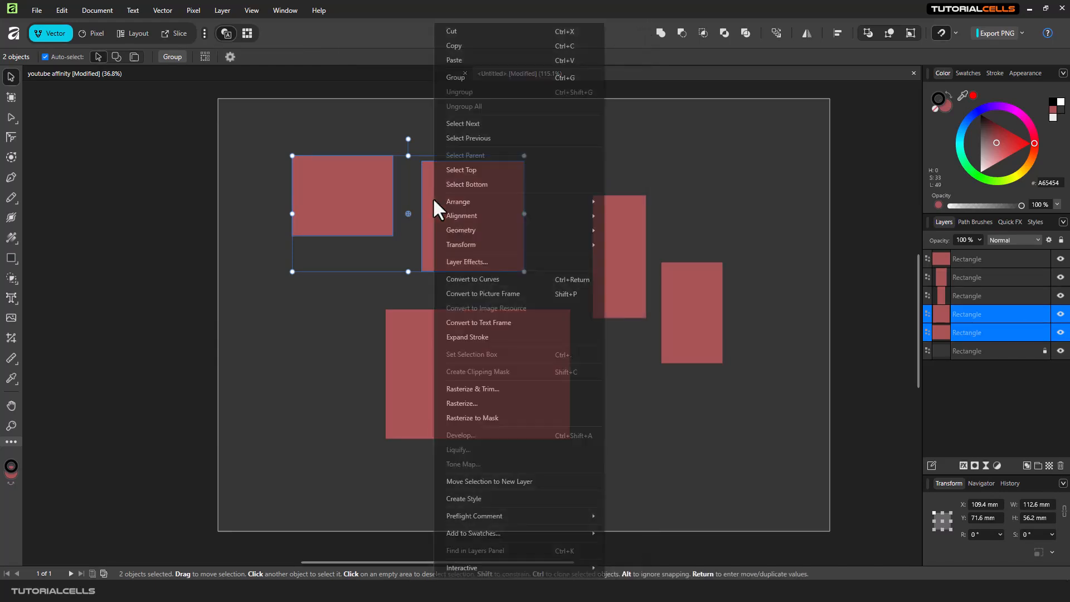
left_click(469, 79)
mouse_move(477, 216)
left_mouse_down()
mouse_move(477, 202)
mouse_move(453, 219)
mouse_move(470, 235)
mouse_move(466, 226)
left_mouse_up()
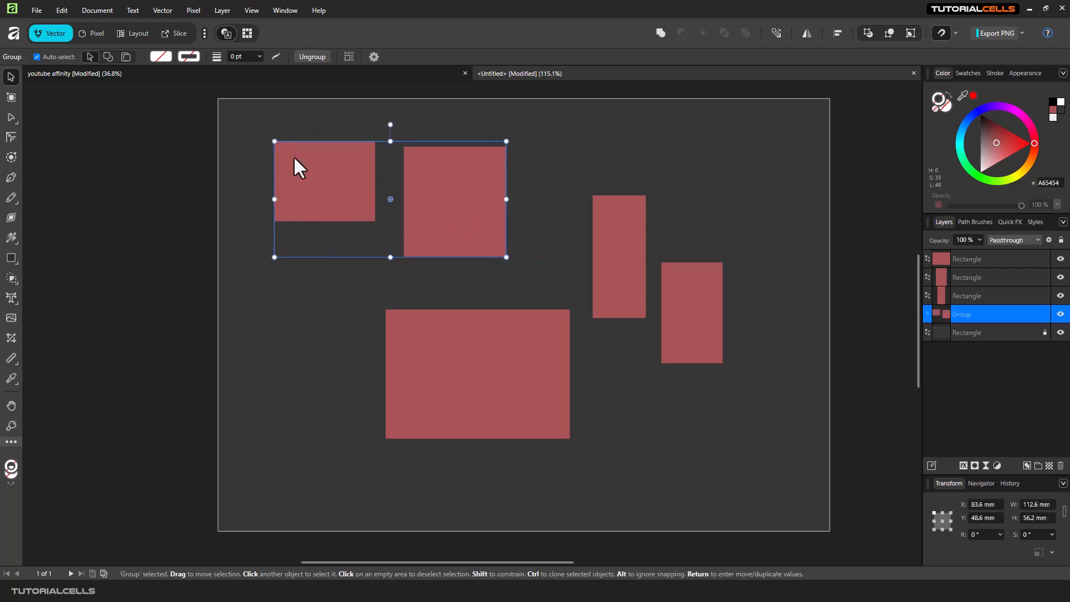
Group the two tall rectangles beside the large one and clear the selection.
left_click(588, 190)
left_click_drag(580, 154, 728, 365)
right_click(705, 316)
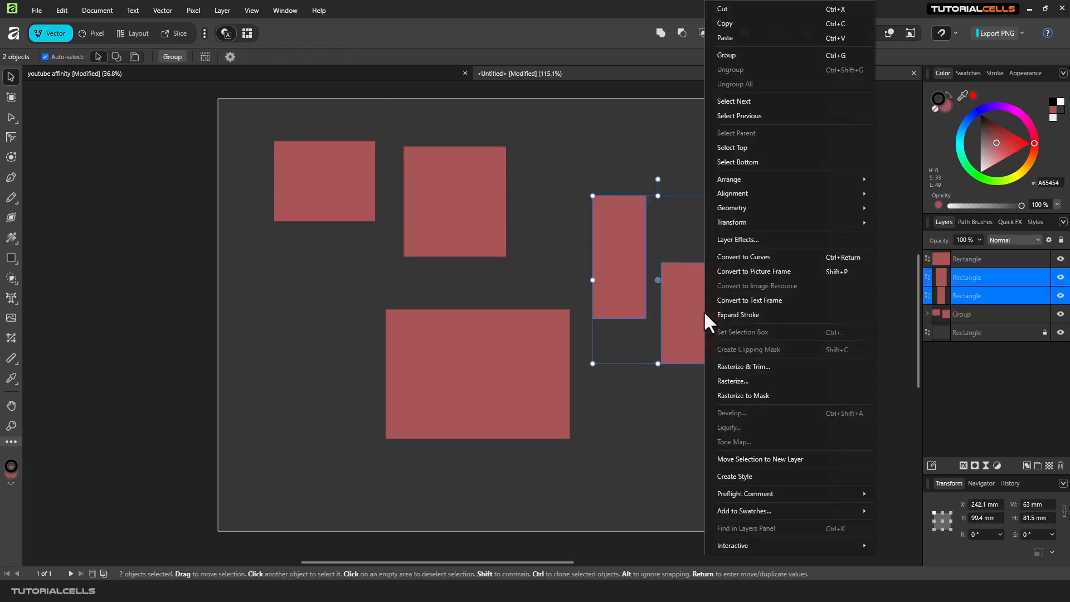
left_click(739, 56)
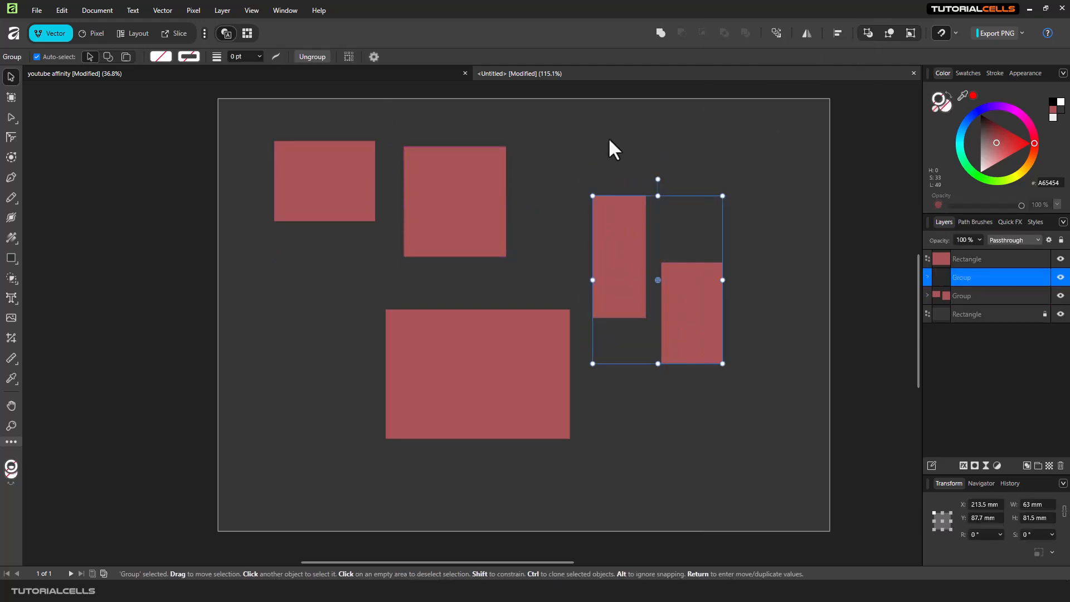
left_click(590, 144)
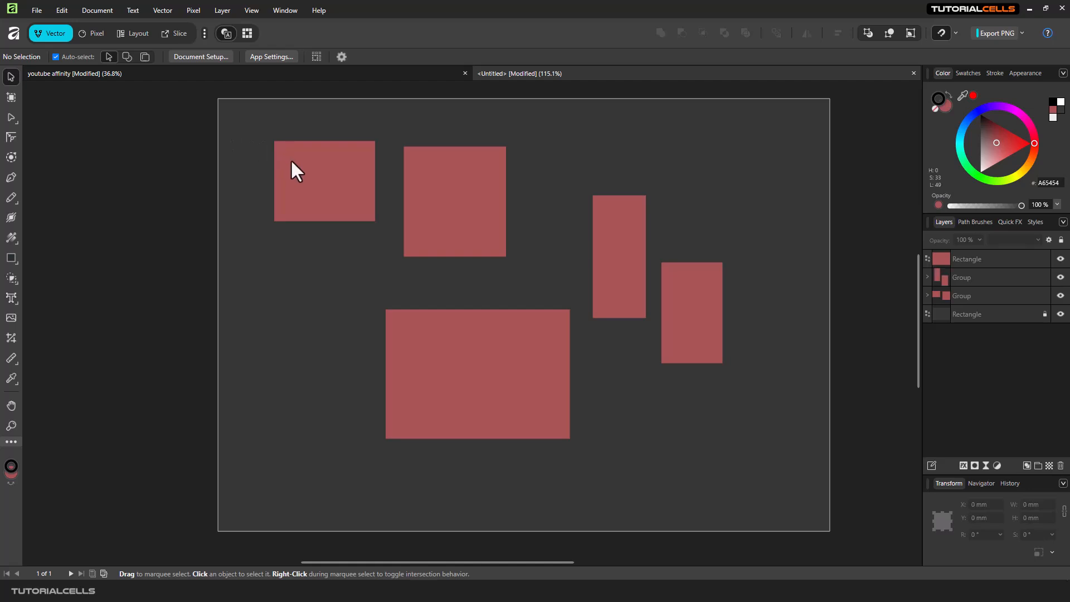
Move the upper-left group to about X 94.7 mm, Y 51.7 mm and the tall-rectangle group to about X 224.3 mm, Y 77.1 mm.
left_click(328, 176)
left_click_drag(327, 176, 354, 182)
left_click_drag(598, 250, 630, 239)
left_click_drag(476, 197, 471, 200)
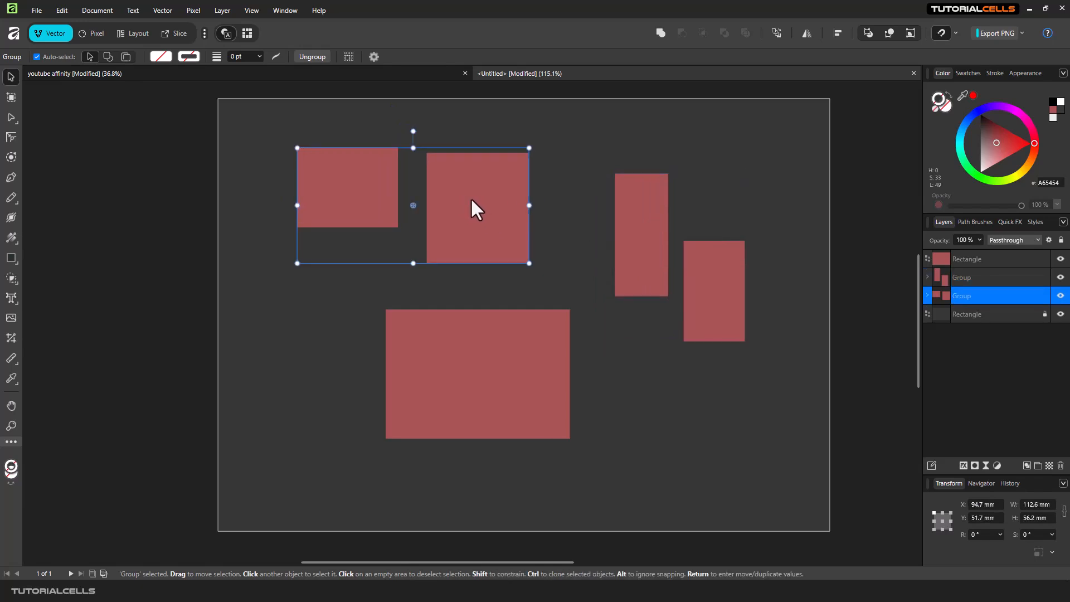
Select each rectangle inside the upper-left group individually, and compare with selecting the other group and this one as wholes.
double_click(471, 197)
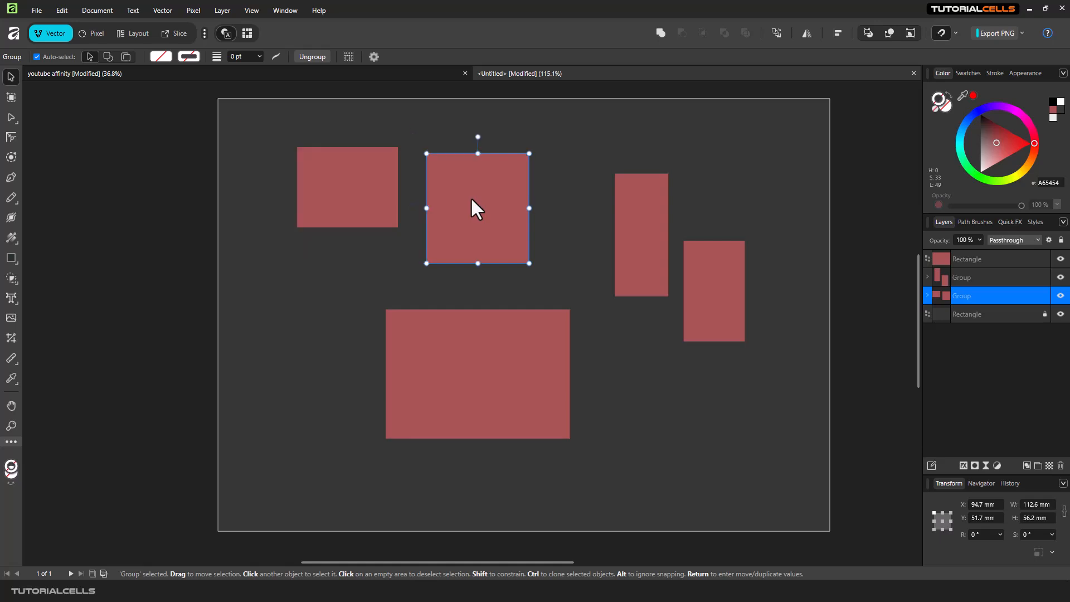
left_click(378, 192)
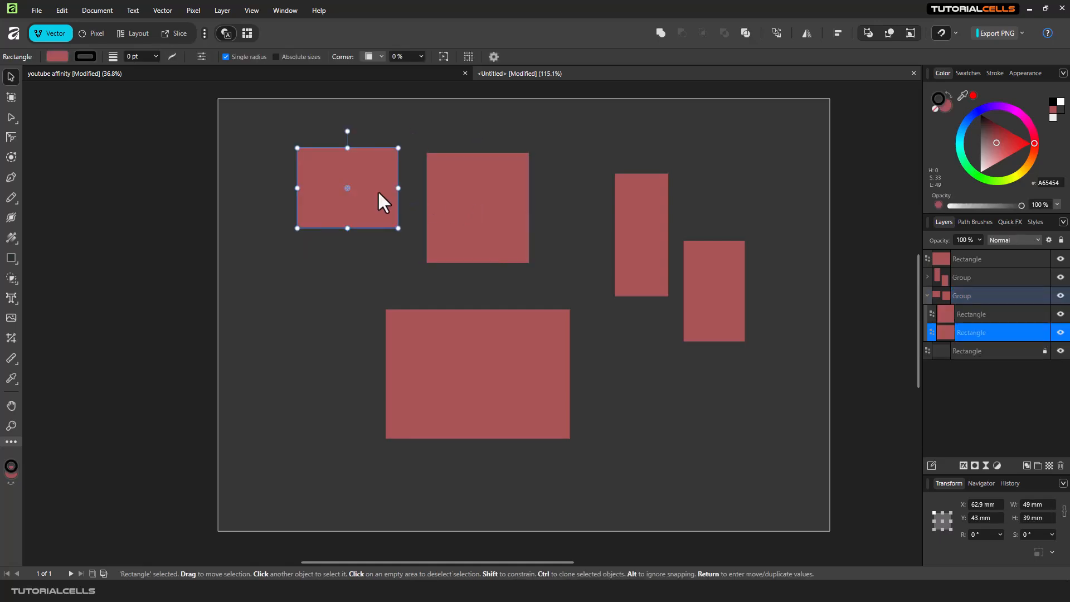
left_click(471, 199)
left_click(666, 245)
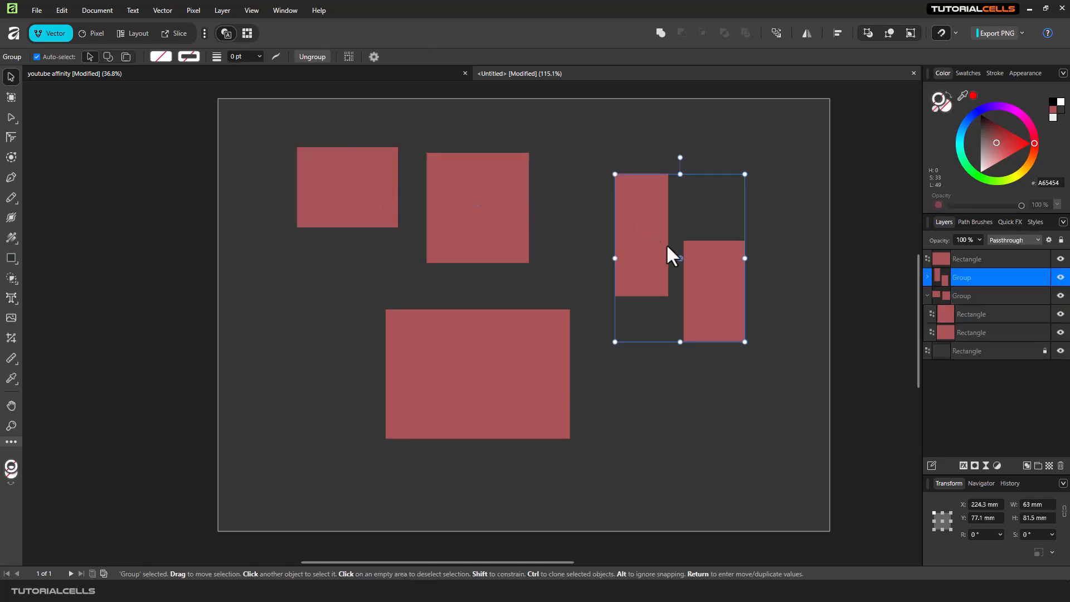
left_click(484, 212)
Go inside the tall-rectangle group and select each of its two rectangles individually.
left_click(632, 232)
double_click(632, 232)
left_click(722, 272)
left_click(646, 256)
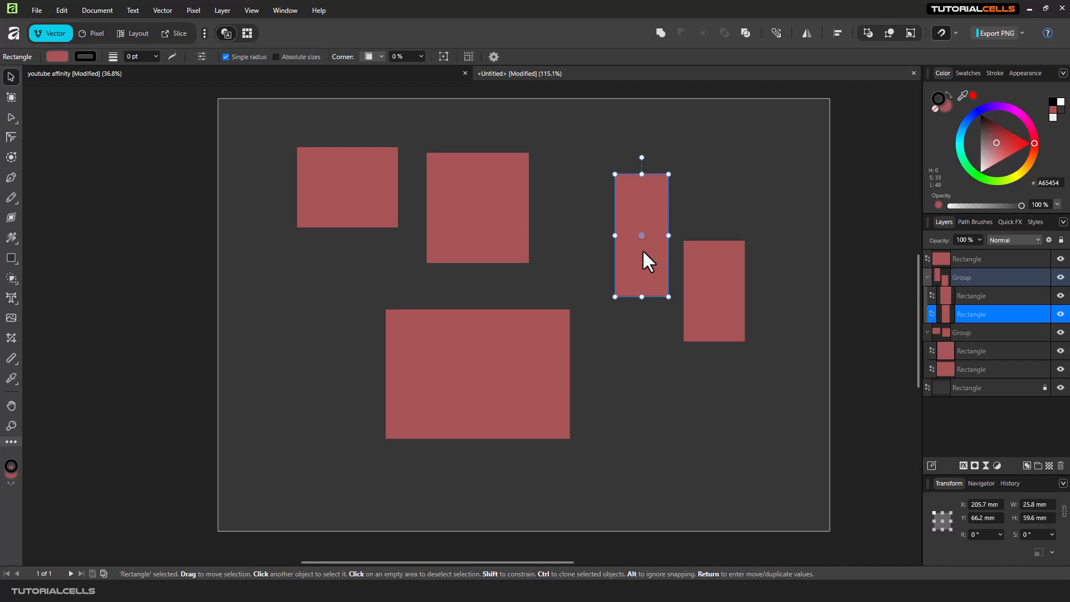
Leave the tall-rectangle group, move the whole group slightly to about X 223.8 mm, Y 75.2 mm, and clear the selection.
left_click(721, 234)
mouse_move(715, 260)
left_mouse_down()
mouse_move(703, 253)
mouse_move(713, 257)
left_mouse_up()
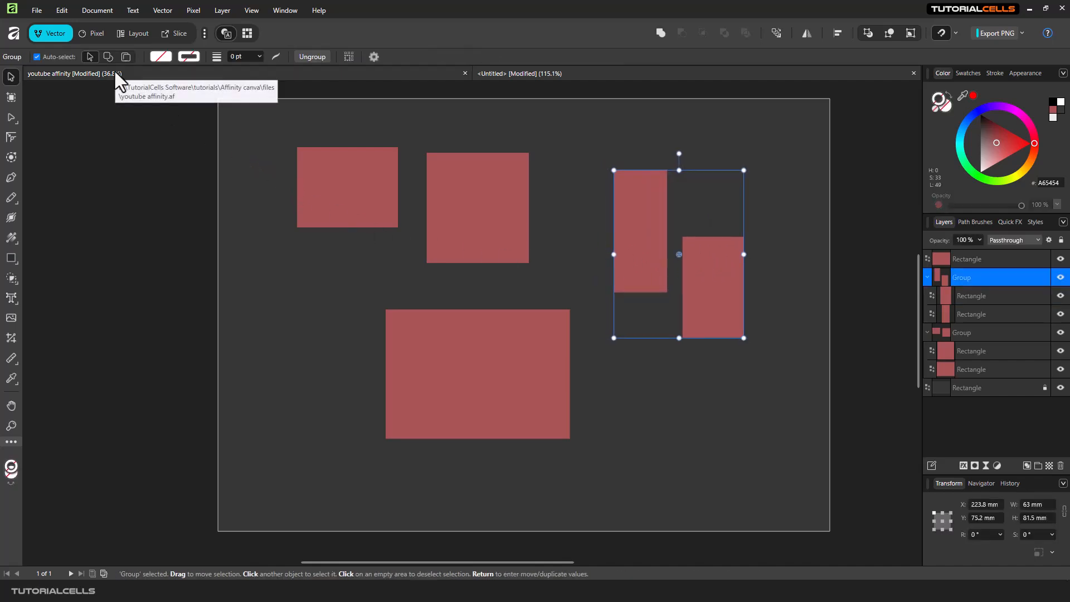
left_click(117, 126)
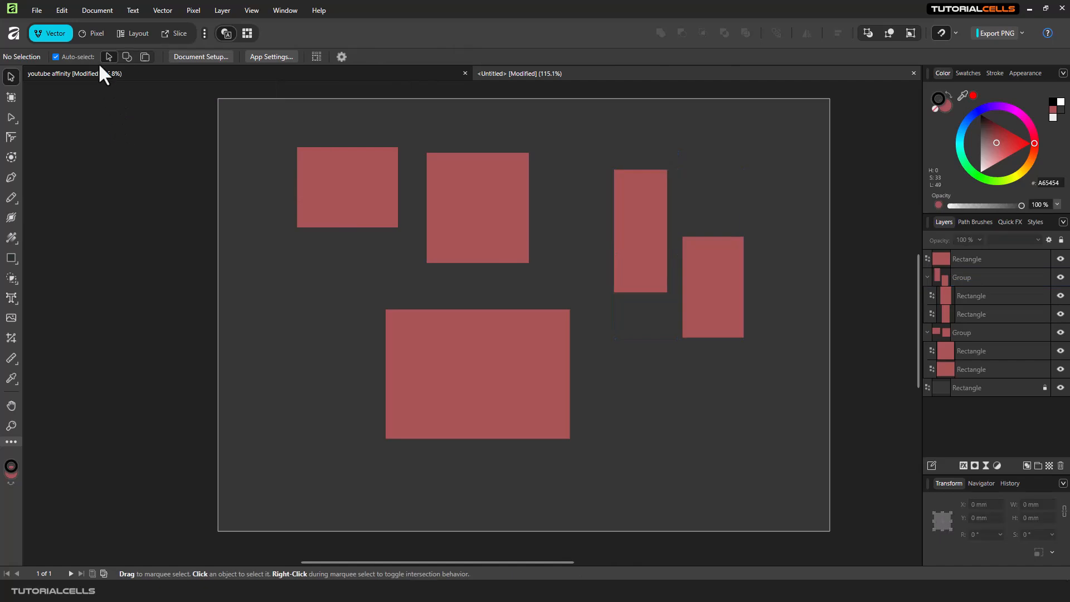
Set auto-select to pick individual objects inside groups and select each of the four grouped rectangles in turn.
left_click(127, 56)
left_click(359, 195)
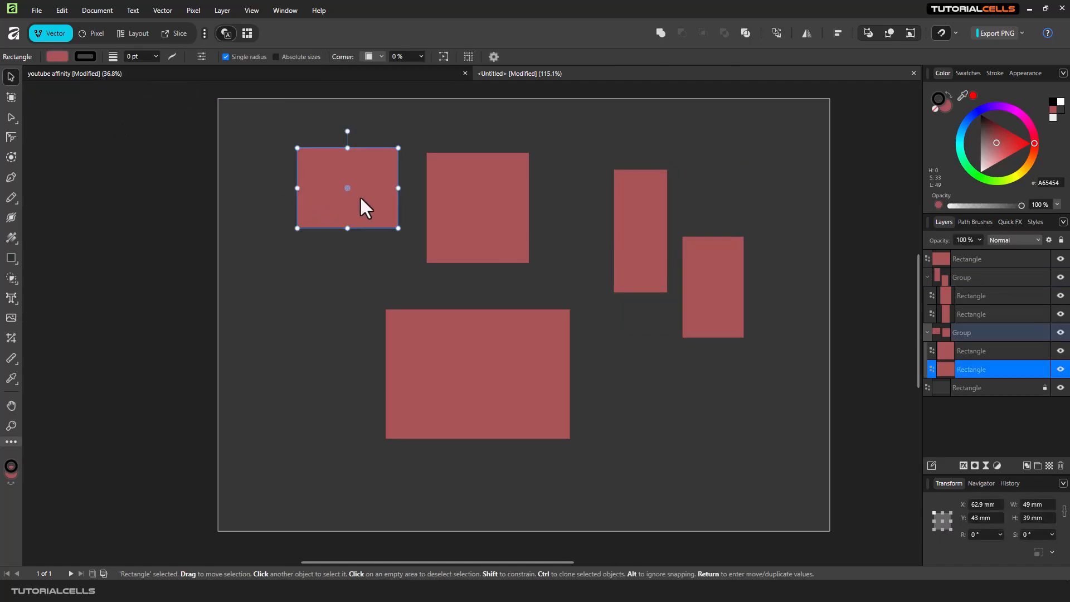
left_click(467, 208)
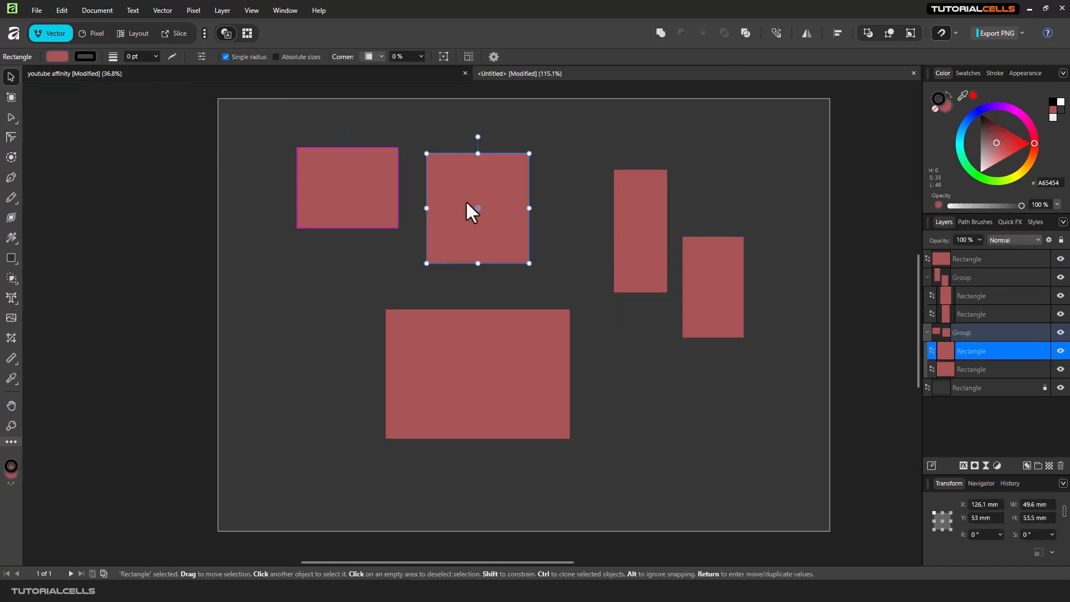
left_click(632, 216)
left_click(729, 271)
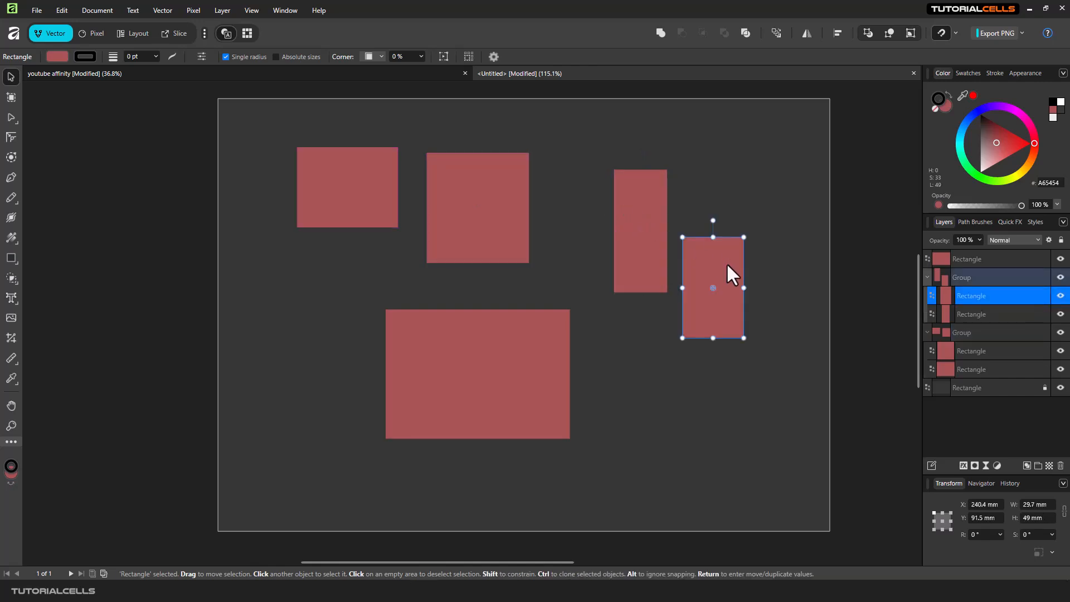
Move the lower tall rectangle slightly up and left within its group, select the two upper-left rectangles in turn, and clear the selection.
mouse_move(727, 262)
left_mouse_down()
mouse_move(731, 252)
mouse_move(723, 258)
left_mouse_up()
left_click(480, 213)
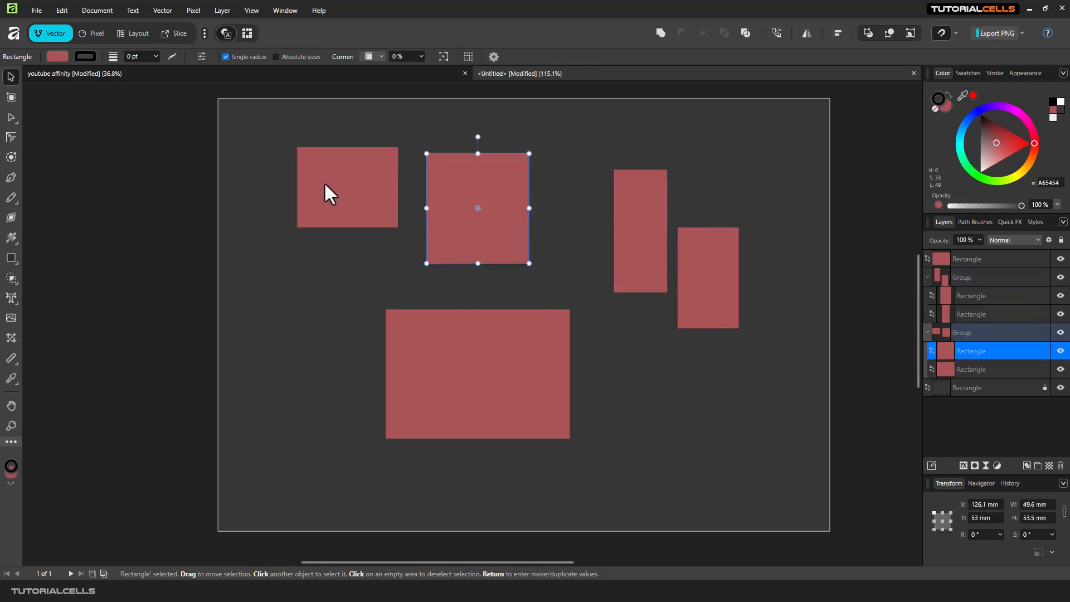
left_click(326, 191)
left_click(65, 106)
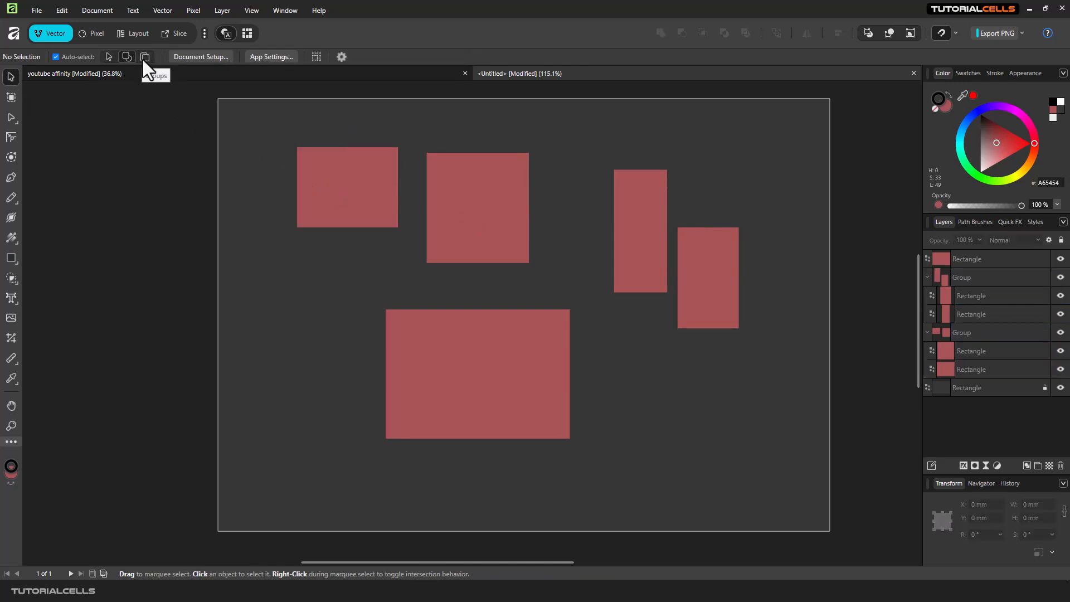
Set auto-select to Groups and move the upper-left group and the tall-rectangle group slightly, finishing with the upper-left group selected.
left_click_drag(356, 196, 356, 196)
left_click_drag(635, 228, 644, 228)
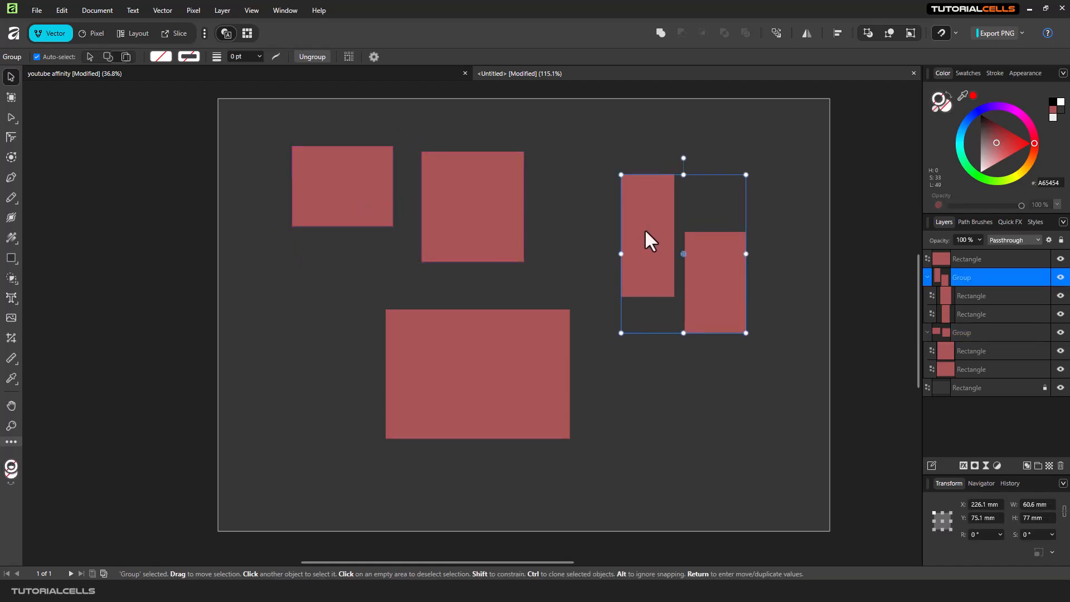
left_click(465, 218)
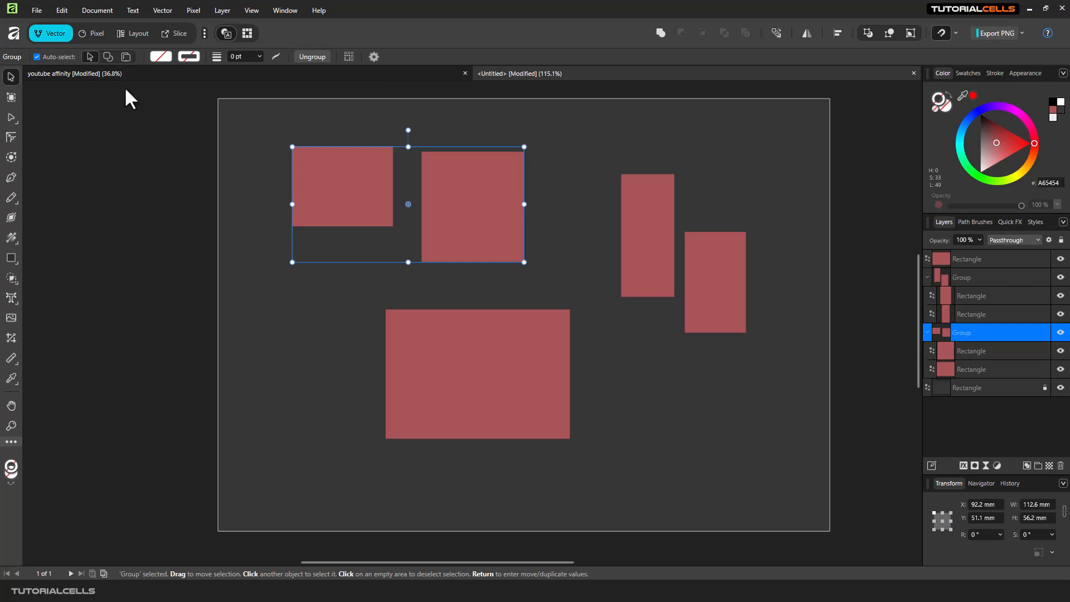
With auto-select in Default mode, move the upper-left group slightly up and the tall-rectangle group slightly down and right.
left_click(265, 182)
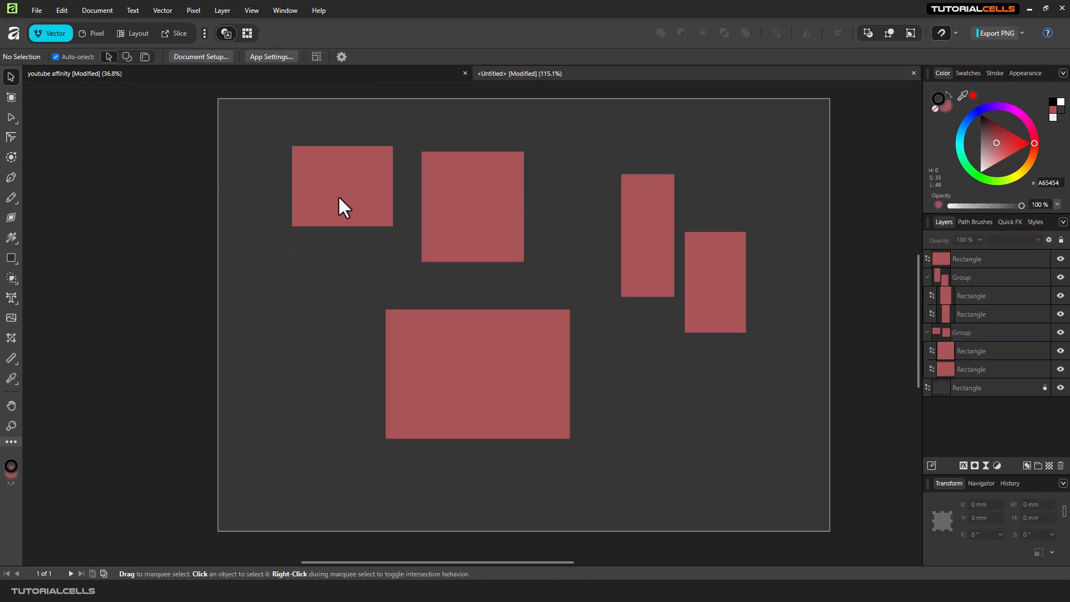
left_click_drag(339, 198, 370, 206)
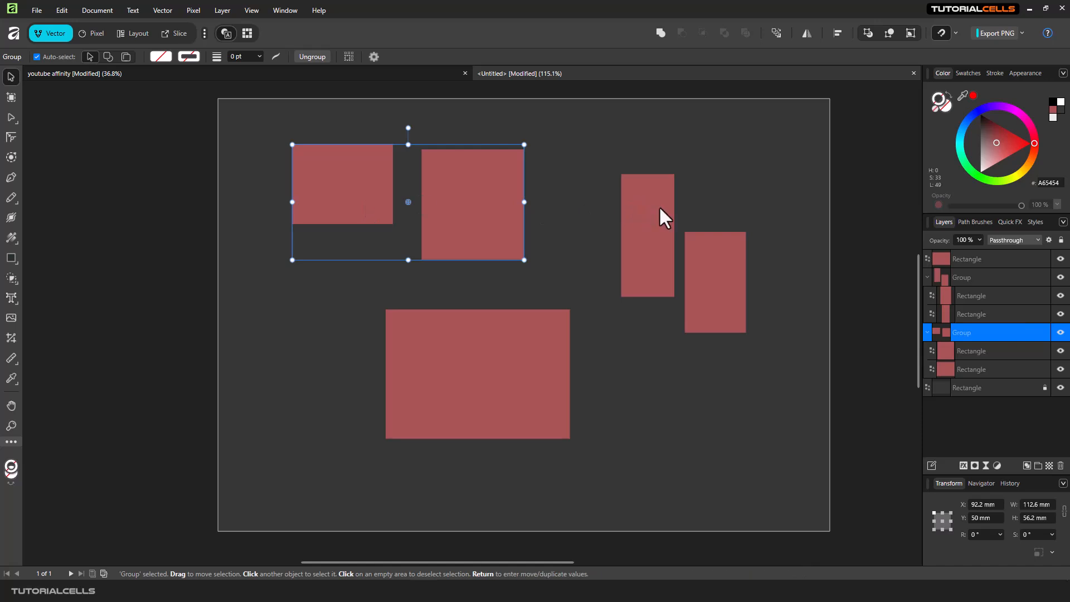
left_click_drag(658, 206, 656, 212)
Go inside the upper-left group, select its two rectangles individually, and clear the selection.
double_click(499, 188)
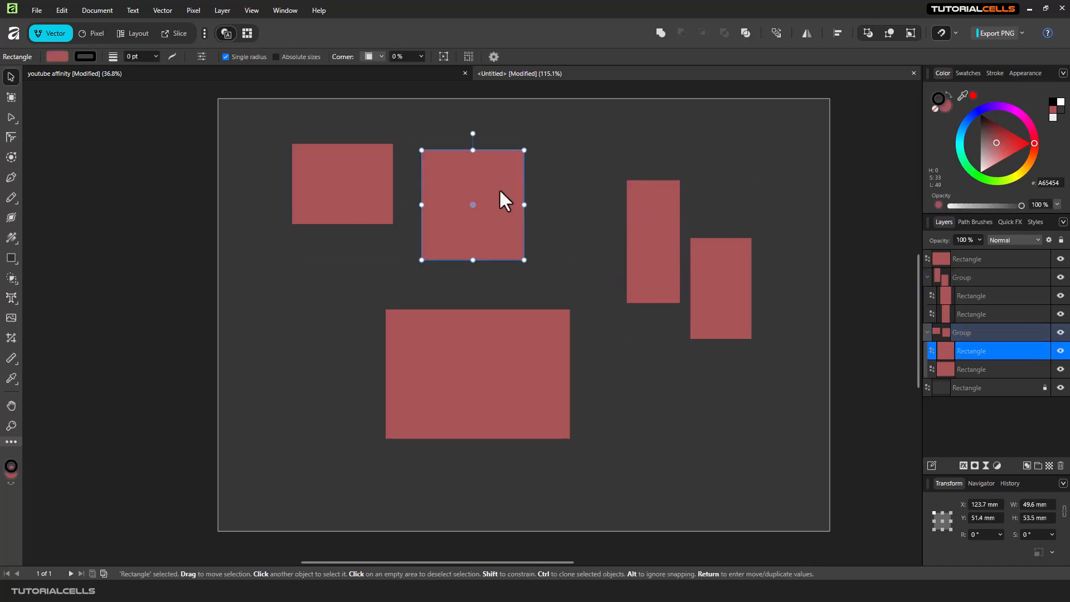
left_click(375, 184)
left_click(513, 209)
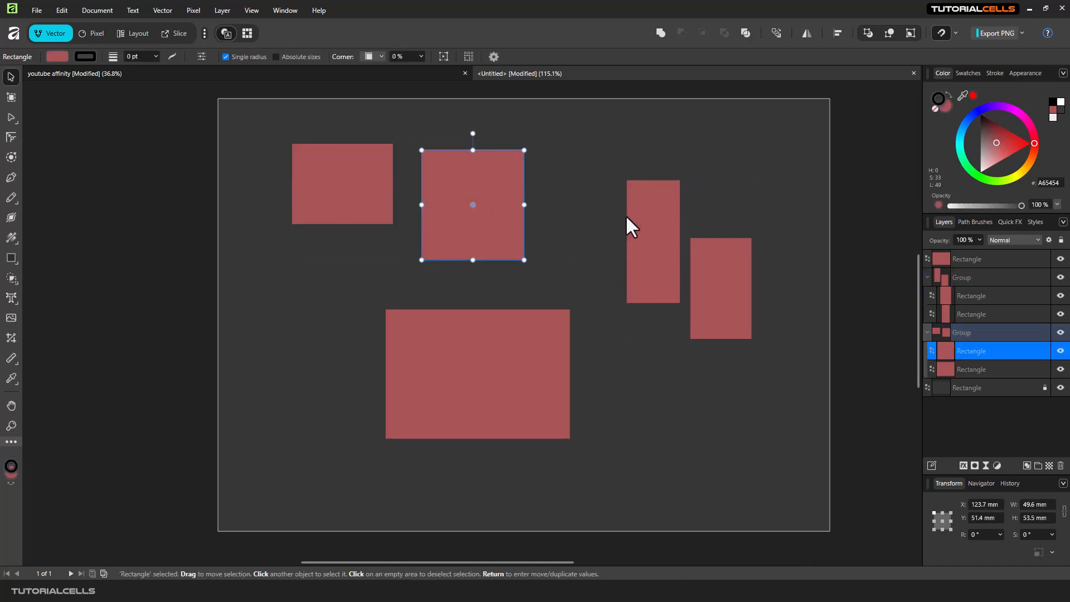
left_click(575, 216)
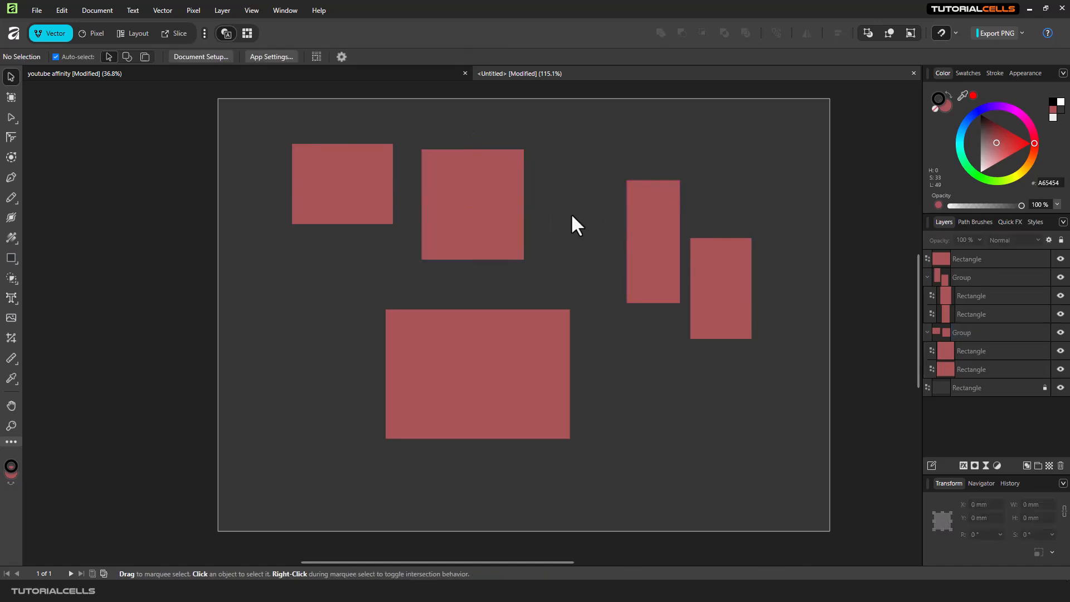